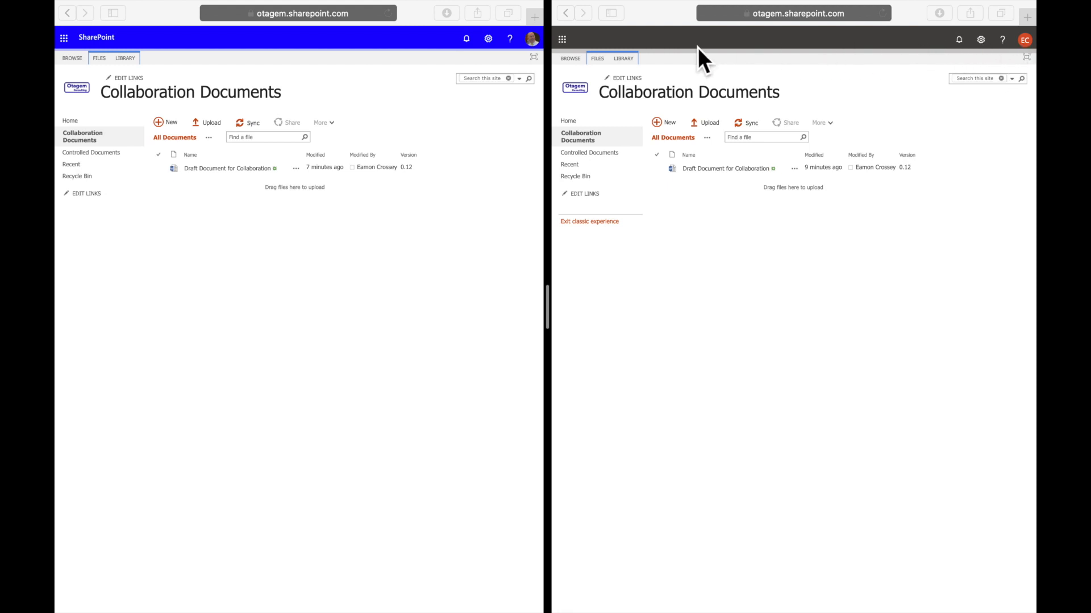
Review the versioning settings of the Collaboration Documents library in the first user's session and return to the library.
left_click(264, 372)
left_click(126, 59)
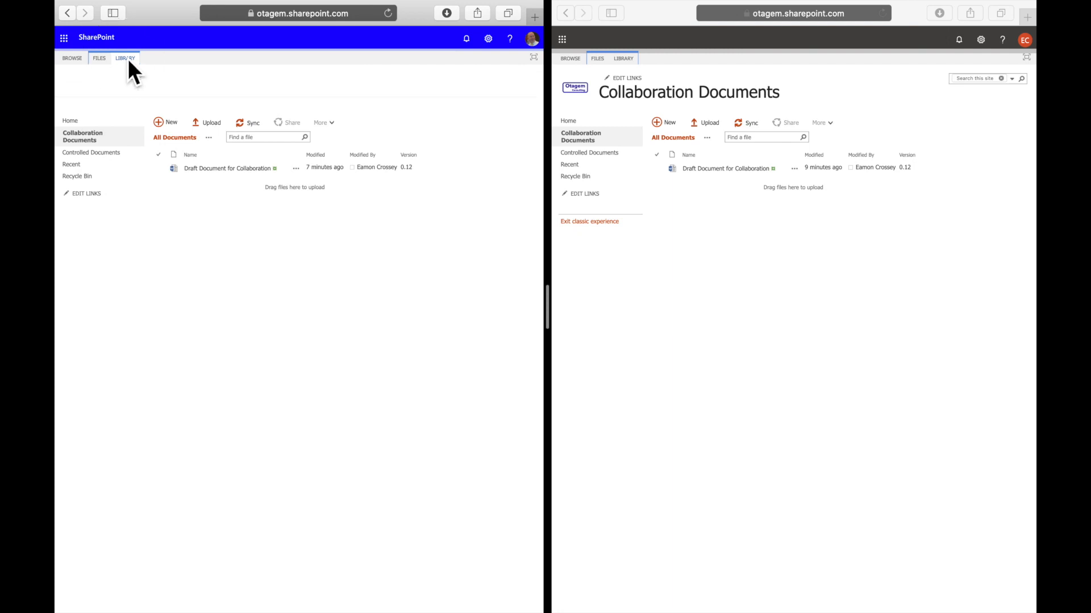
left_click(474, 84)
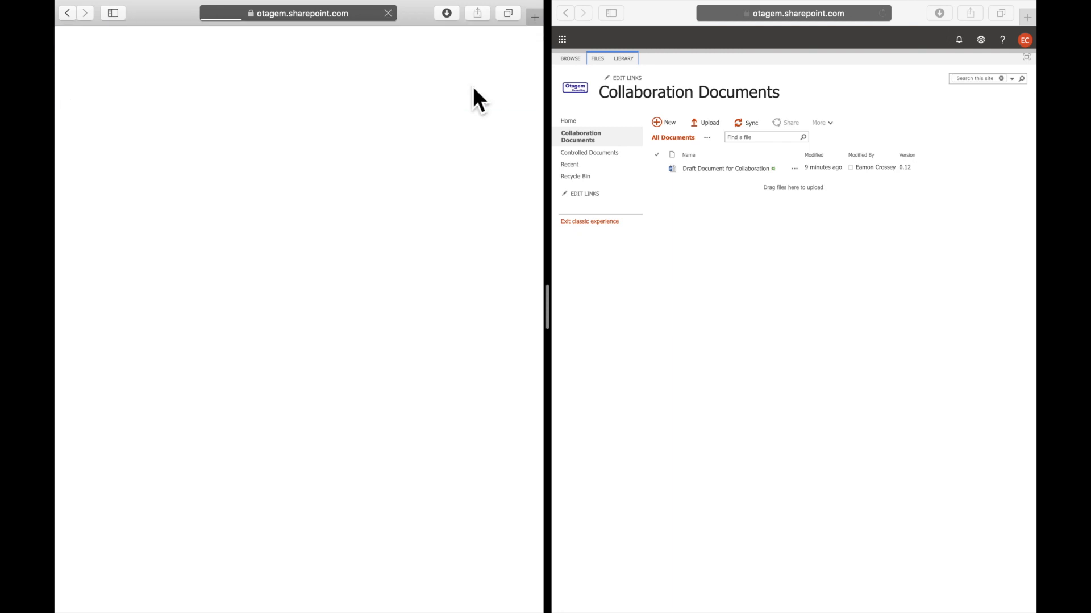
left_click(197, 203)
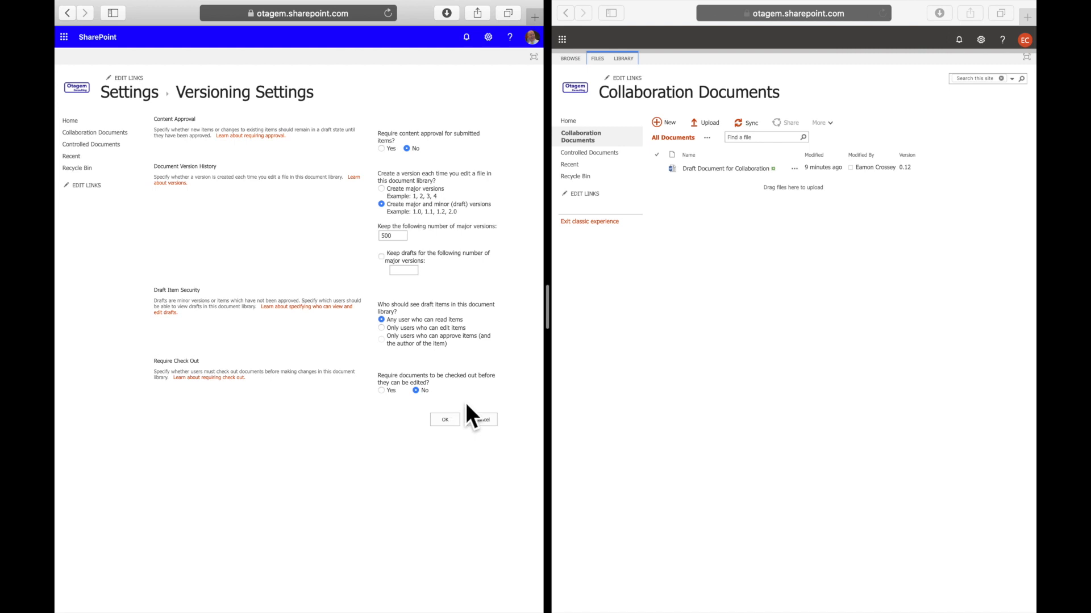
left_click(121, 135)
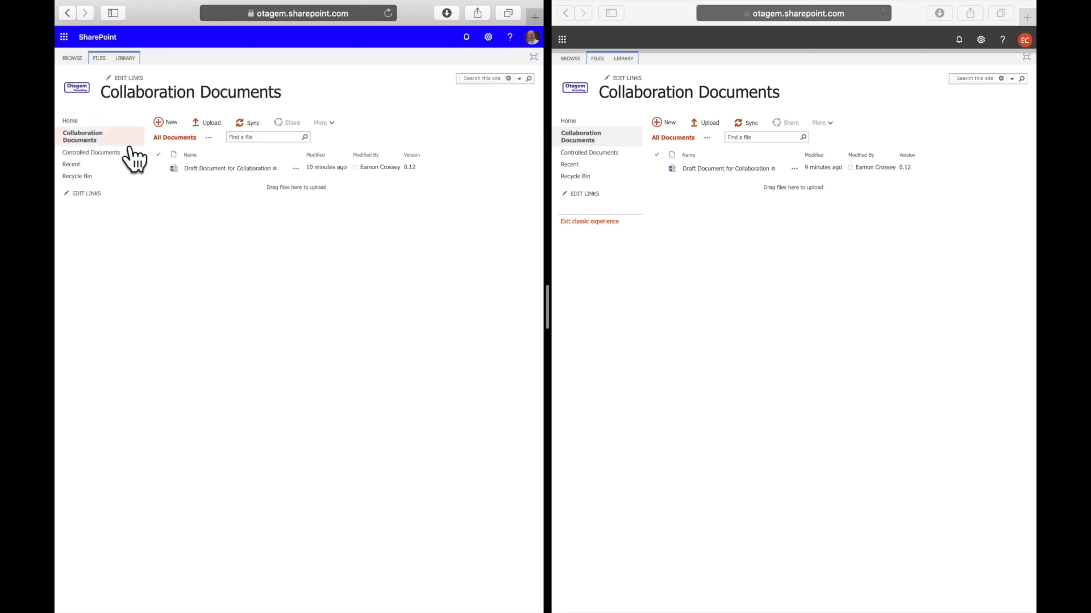
Open Draft Document for Collaboration in the first session and replace the Minor Update and Major Update lines with "Update to contract terms".
left_click(240, 175)
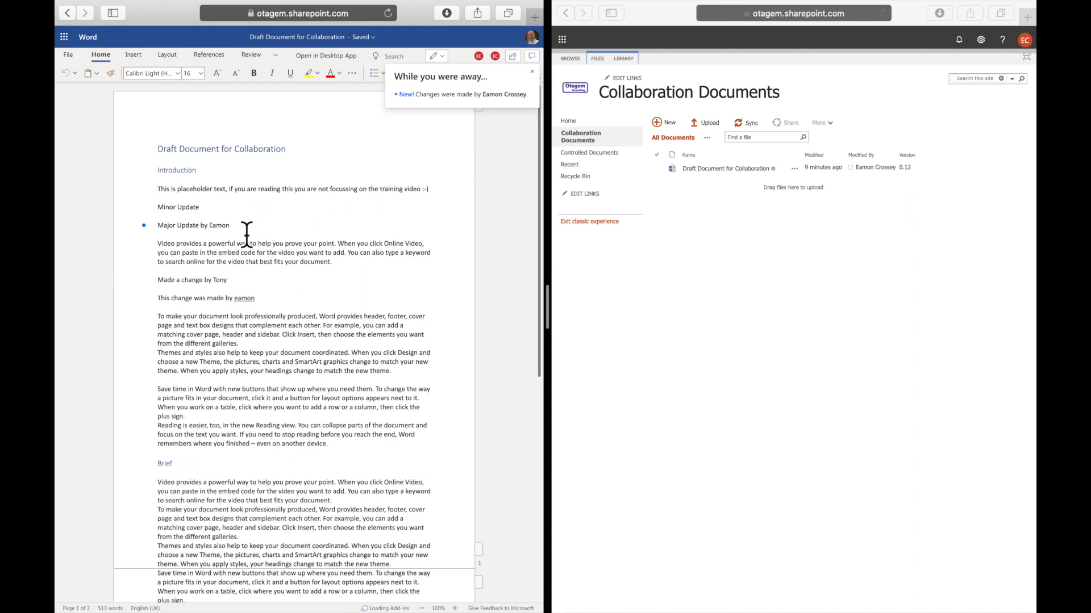
left_click(147, 213)
left_click_drag(230, 226, 162, 213)
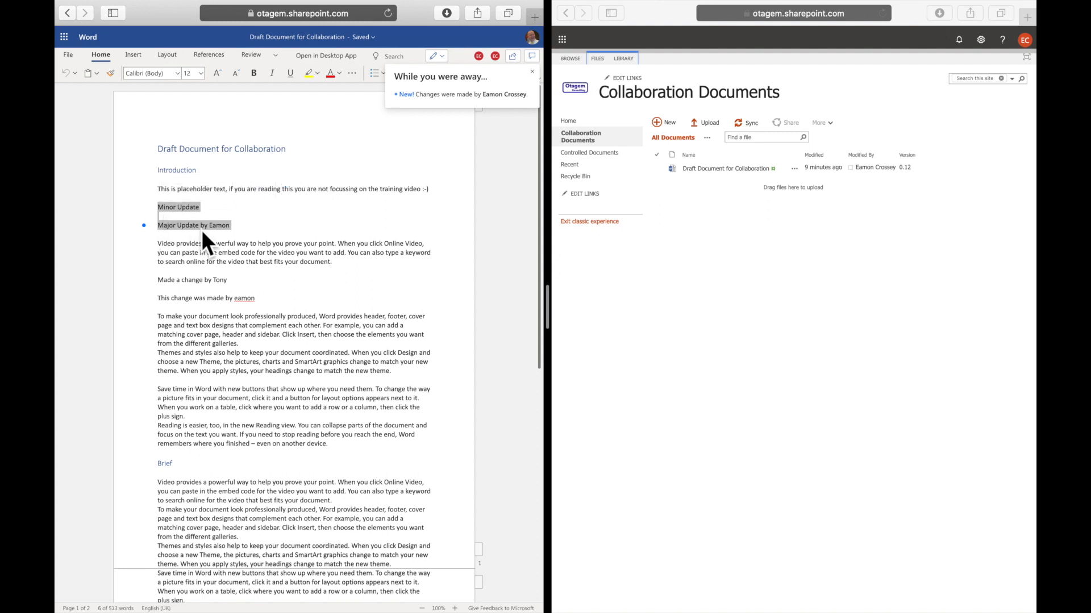
type("Update to contract terms")
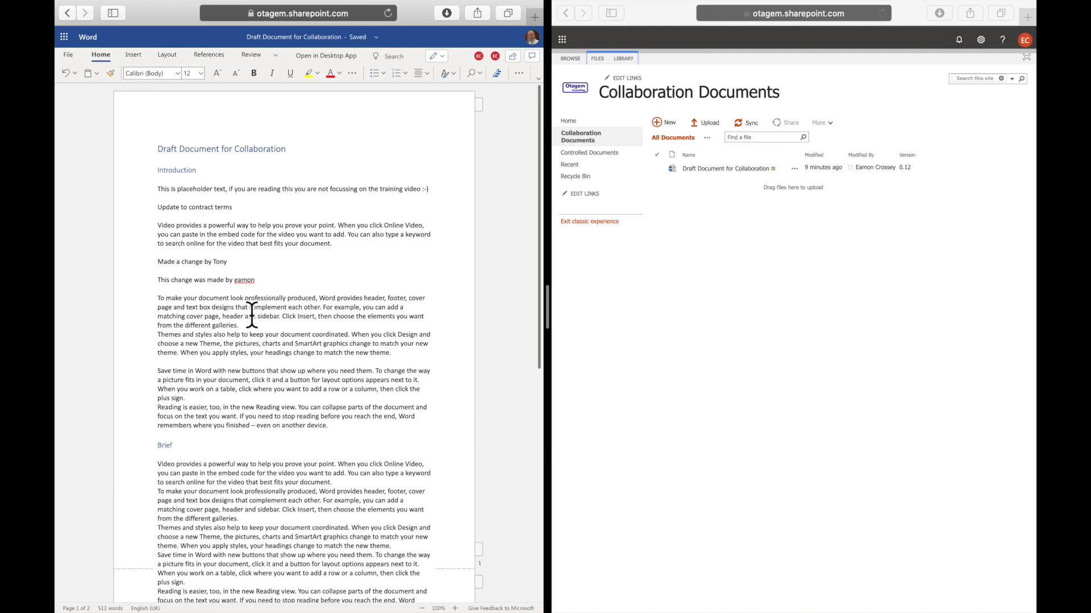
Open Draft Document for Collaboration in the second user's session for simultaneous editing.
left_click(894, 323)
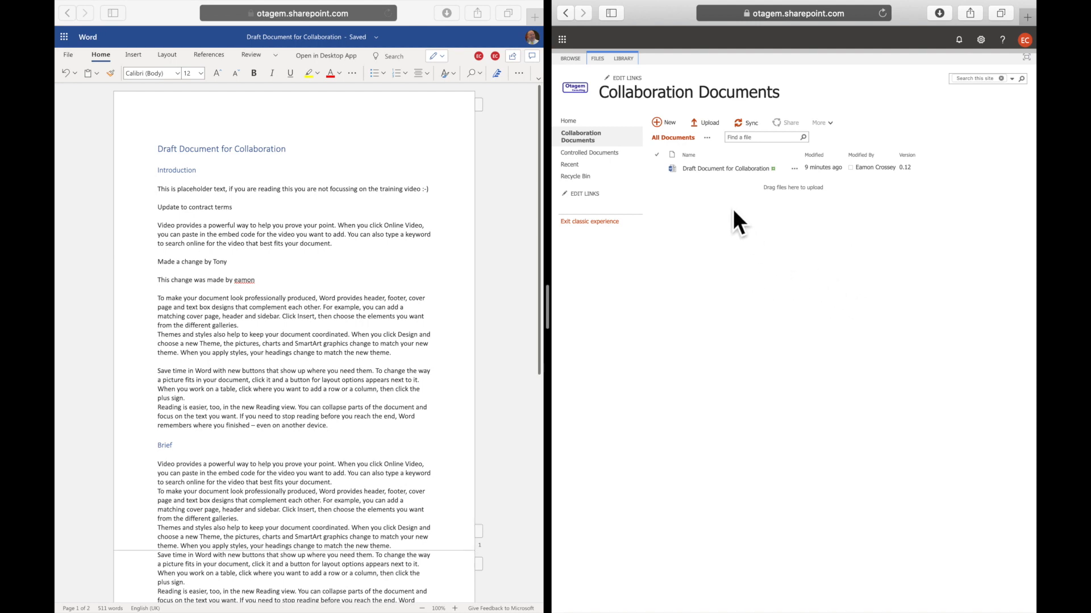
left_click(726, 180)
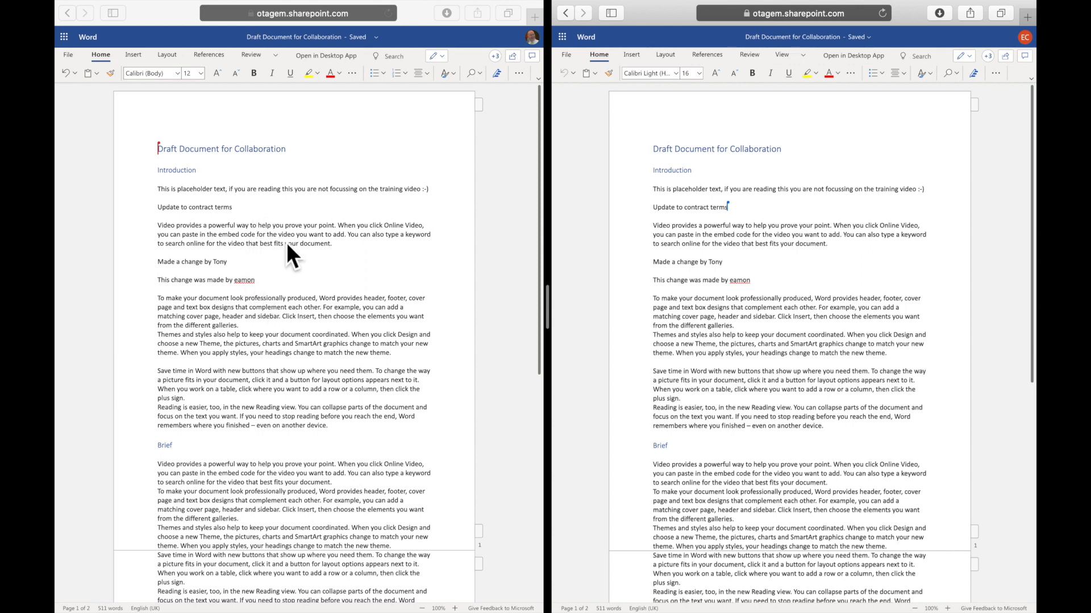
In the first session, insert "This is some extra text added by" plus that user's first name below the Introduction heading, followed by an empty line.
left_click(211, 177)
key("Return")
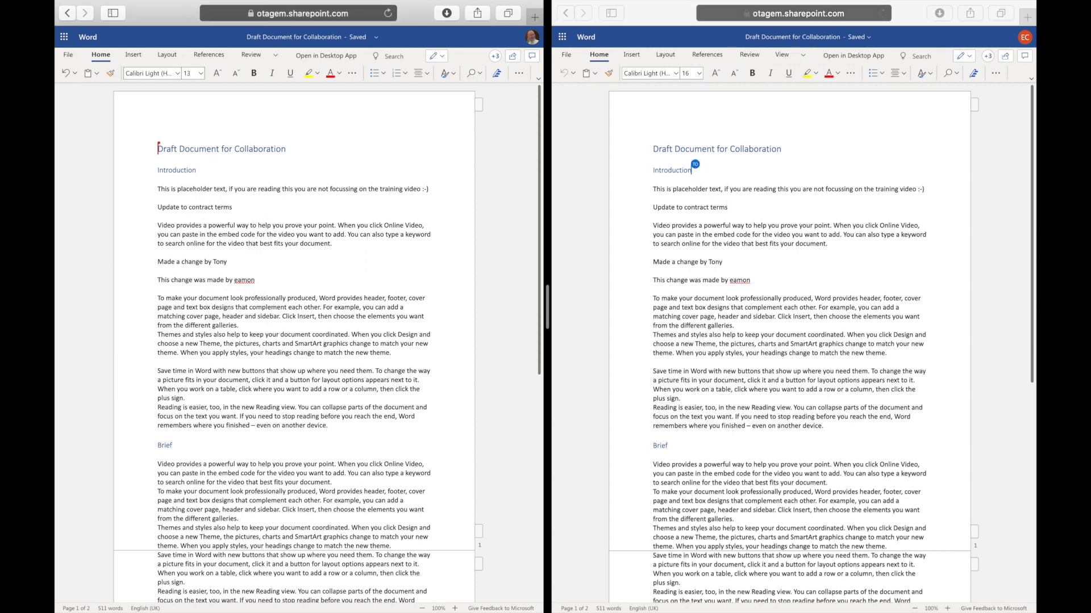
type("This is some e")
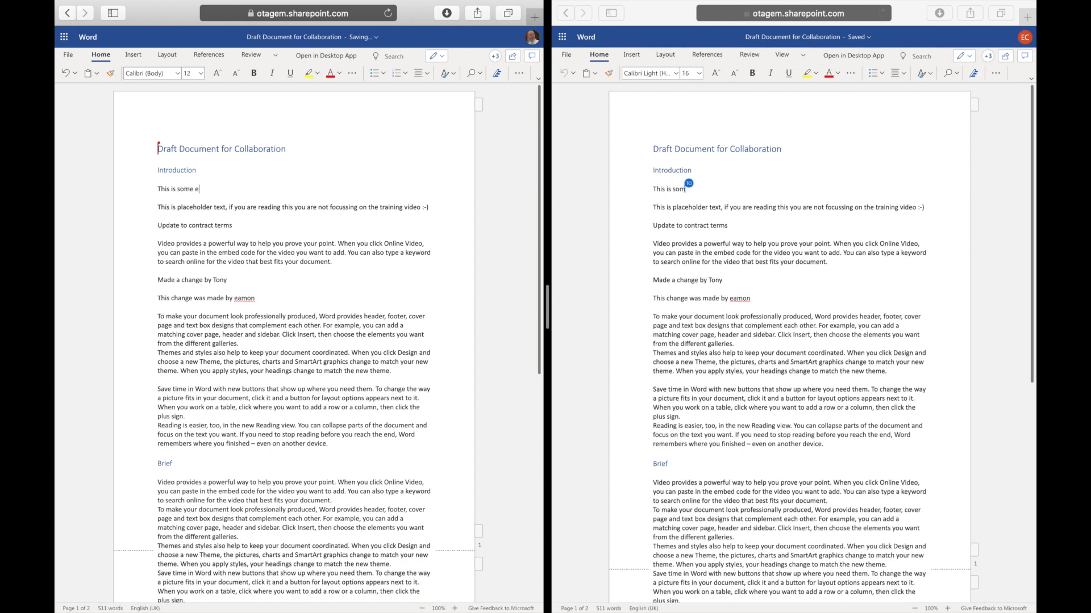
type("xtra text added by Tony")
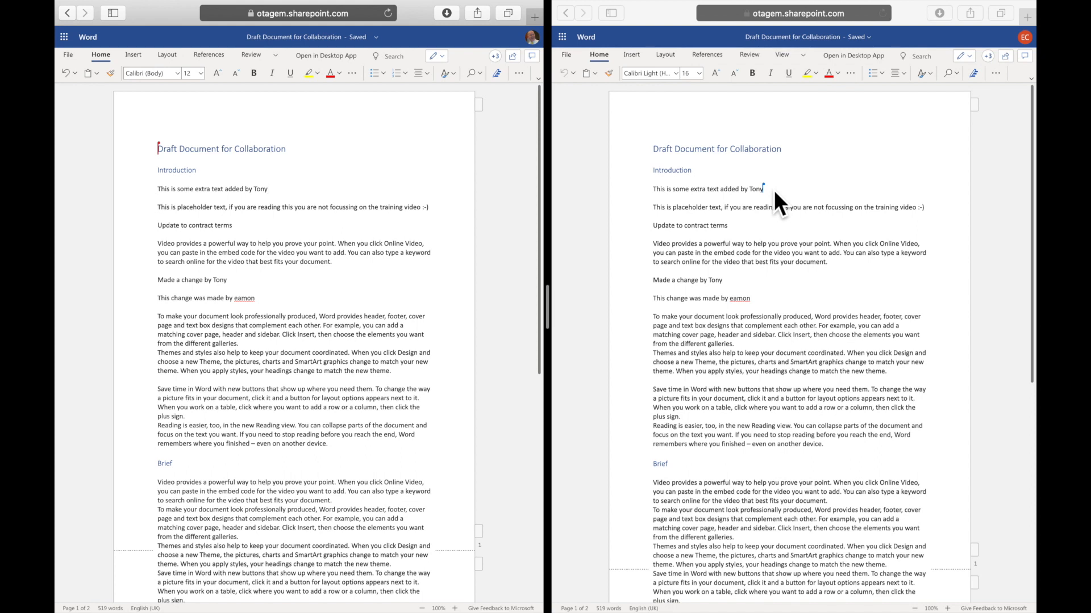
key("Return")
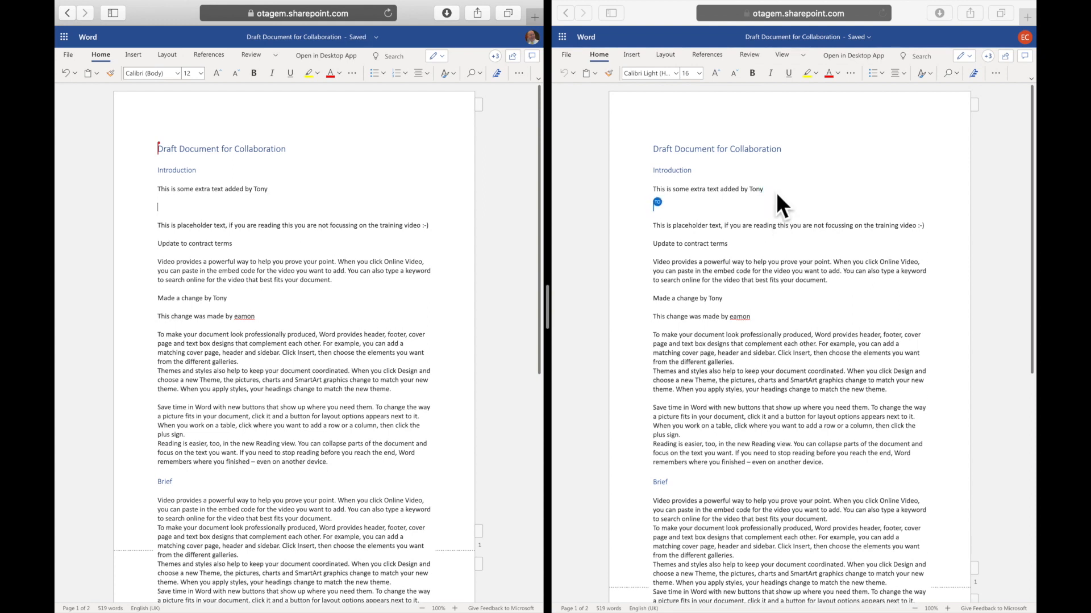
In the second session, add the line "This text was added by" plus that user's first name above the placeholder text paragraph.
left_click(729, 211)
key("Return")
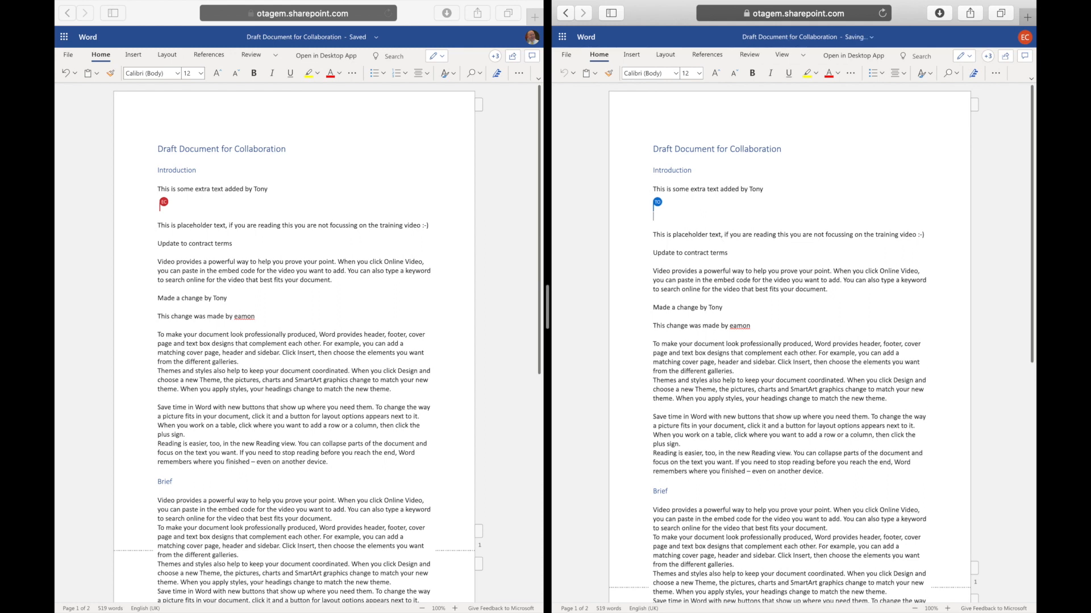
key("Return")
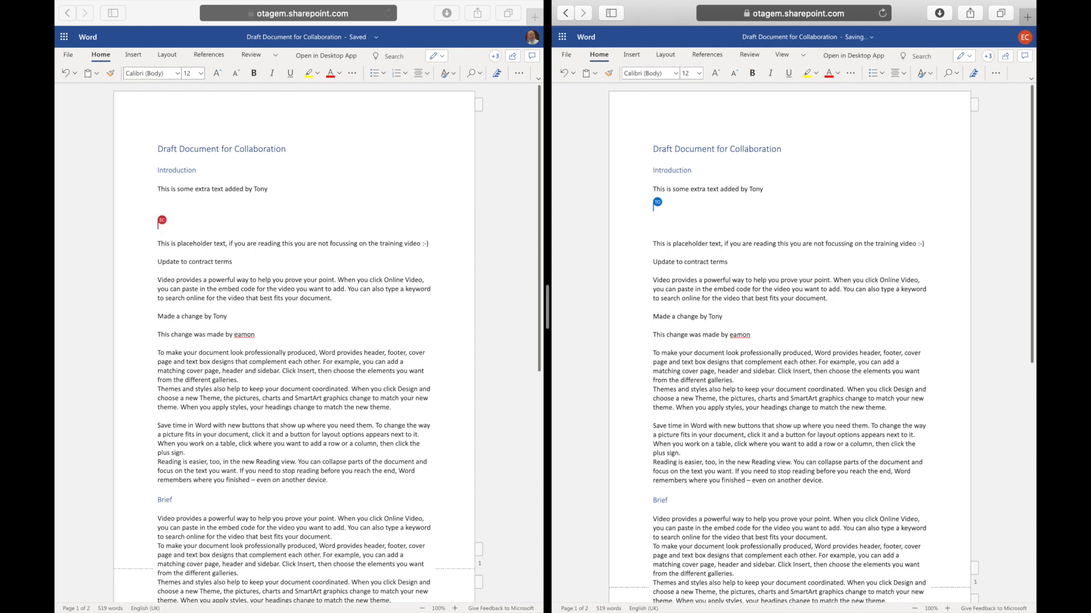
type("This text was ")
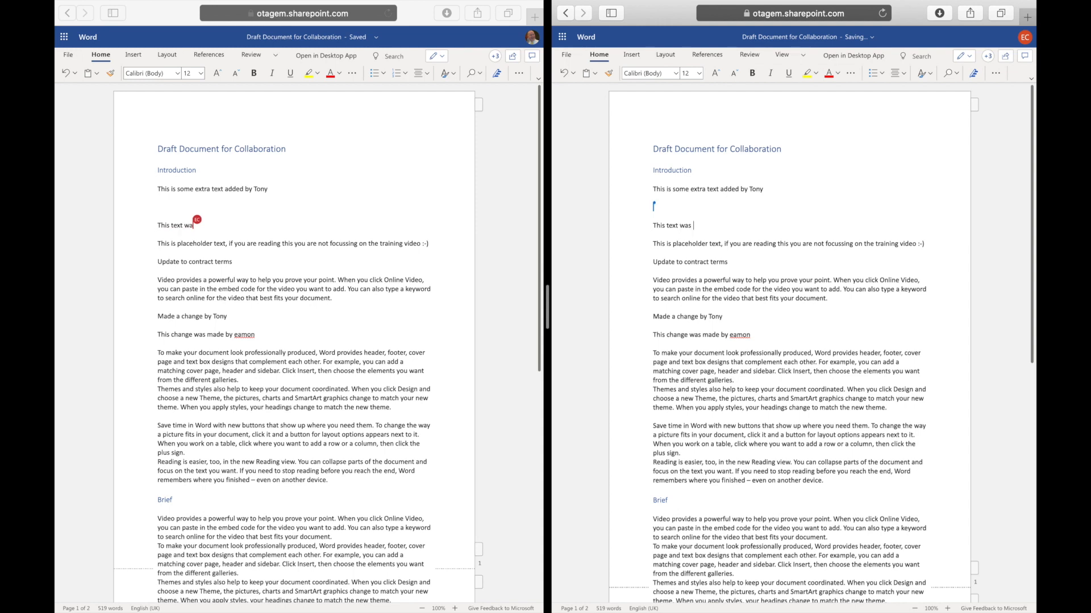
type("added by Eamon")
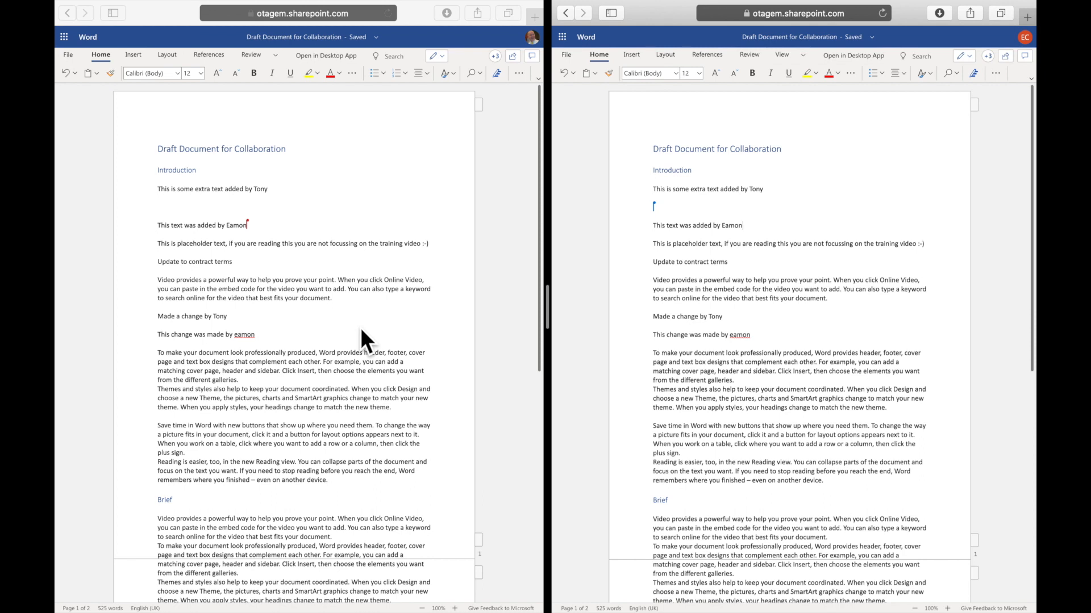
Leave the document in both sessions and return to its Collaboration Documents library location.
left_click(881, 44)
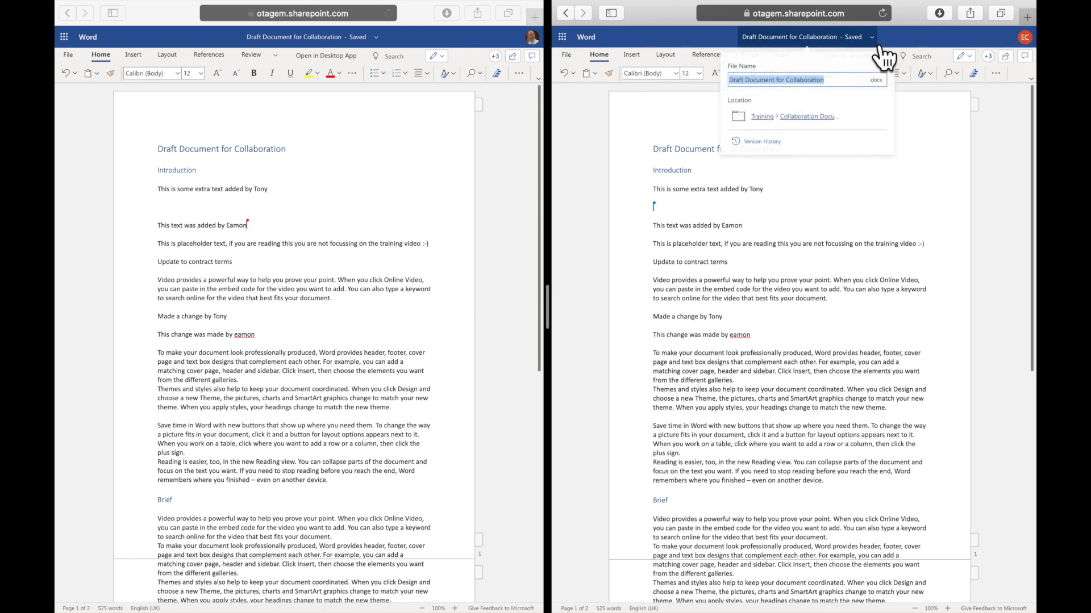
left_click(805, 120)
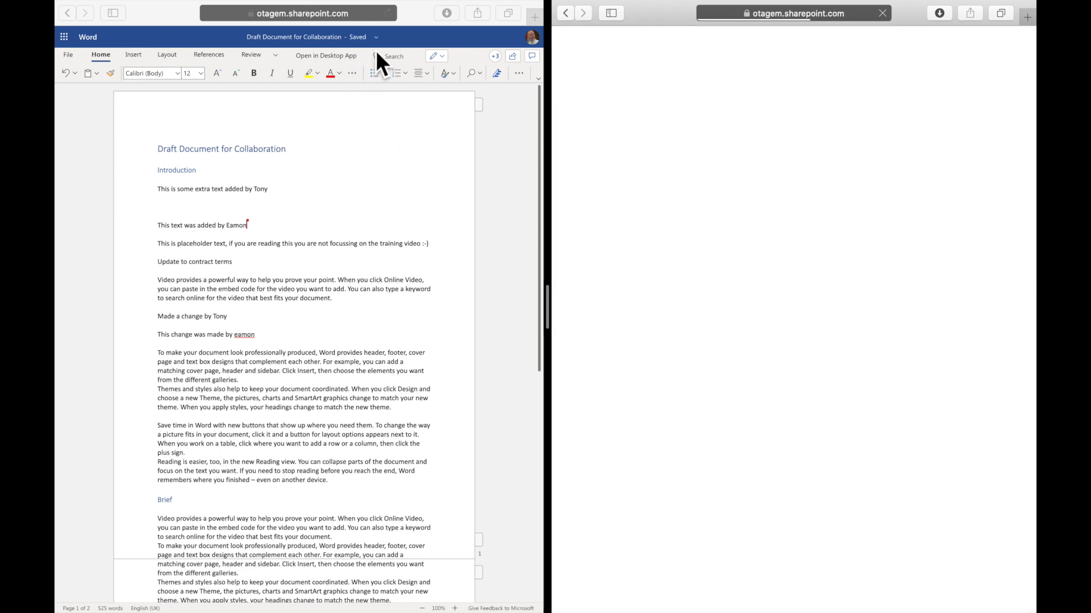
left_click(370, 43)
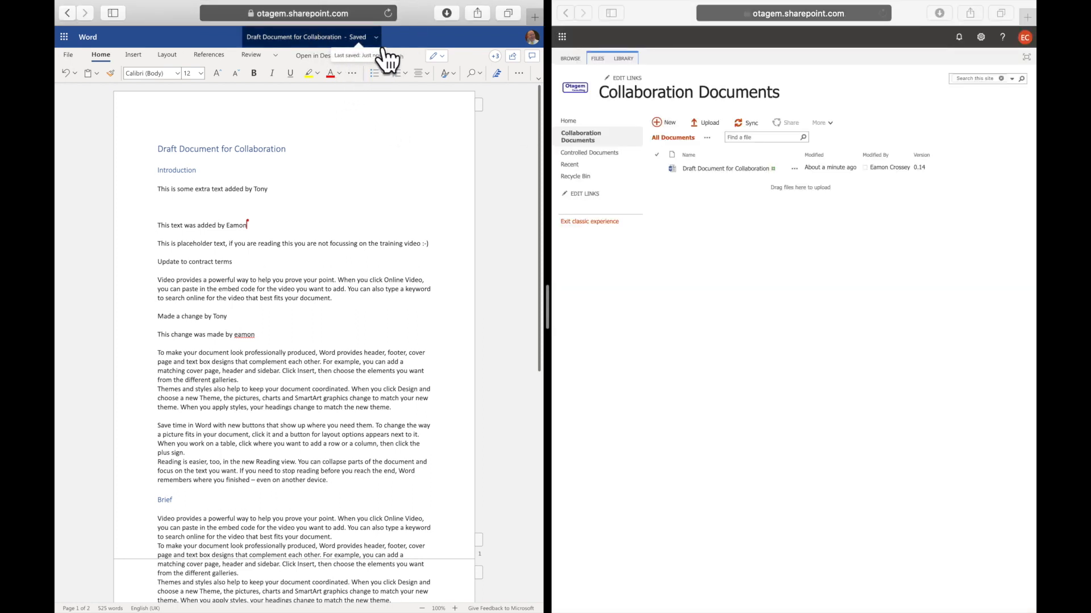
left_click(372, 42)
left_click(323, 121)
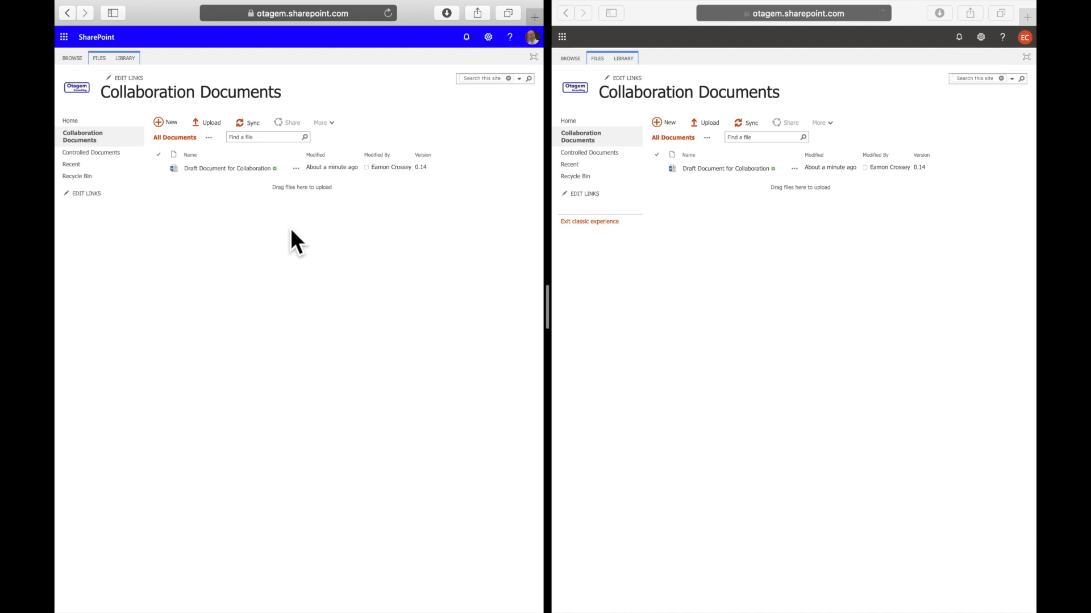
Display the version history of Draft Document for Collaboration in both sessions to compare the recorded versions.
left_click(296, 168)
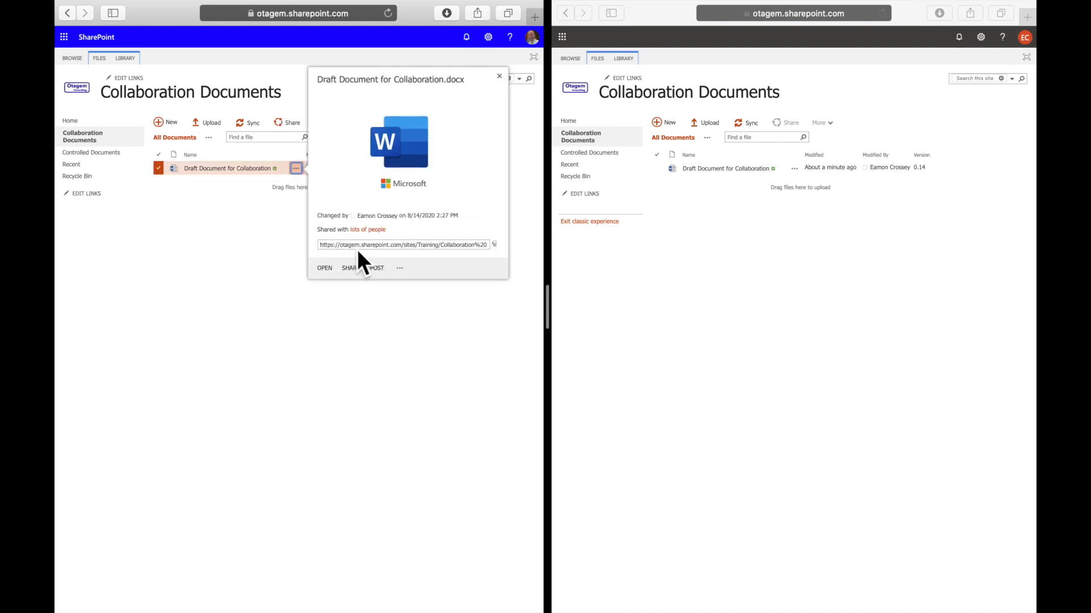
left_click(400, 268)
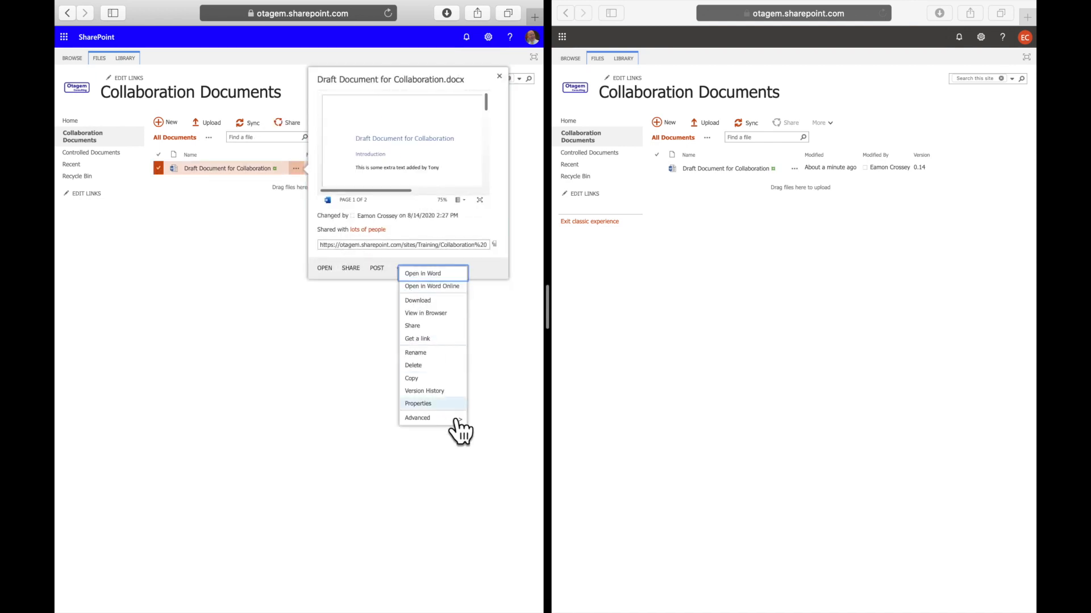
left_click(451, 394)
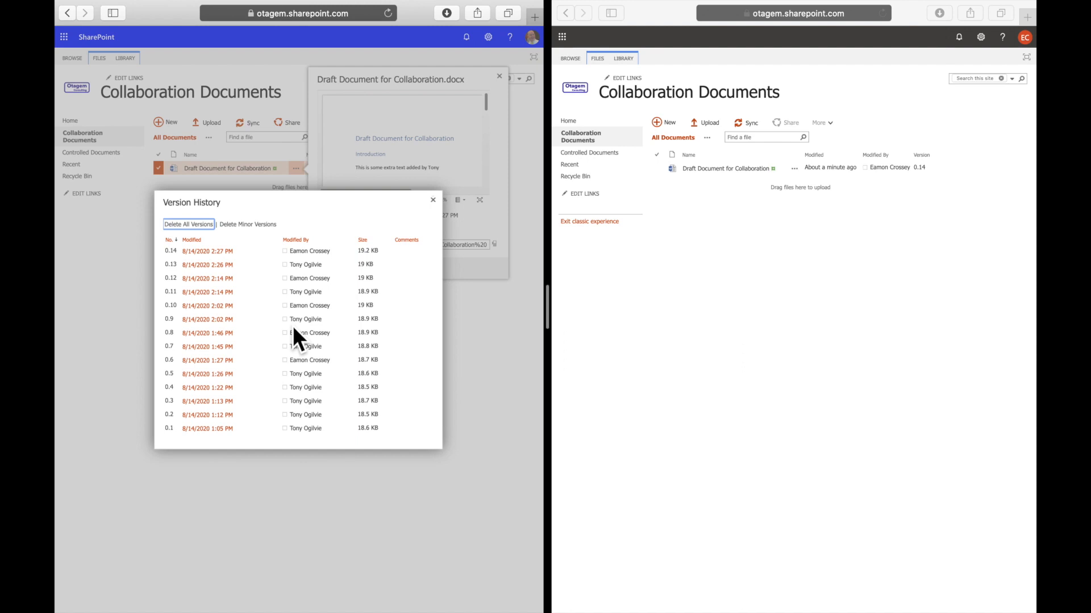
left_click(789, 390)
left_click(794, 169)
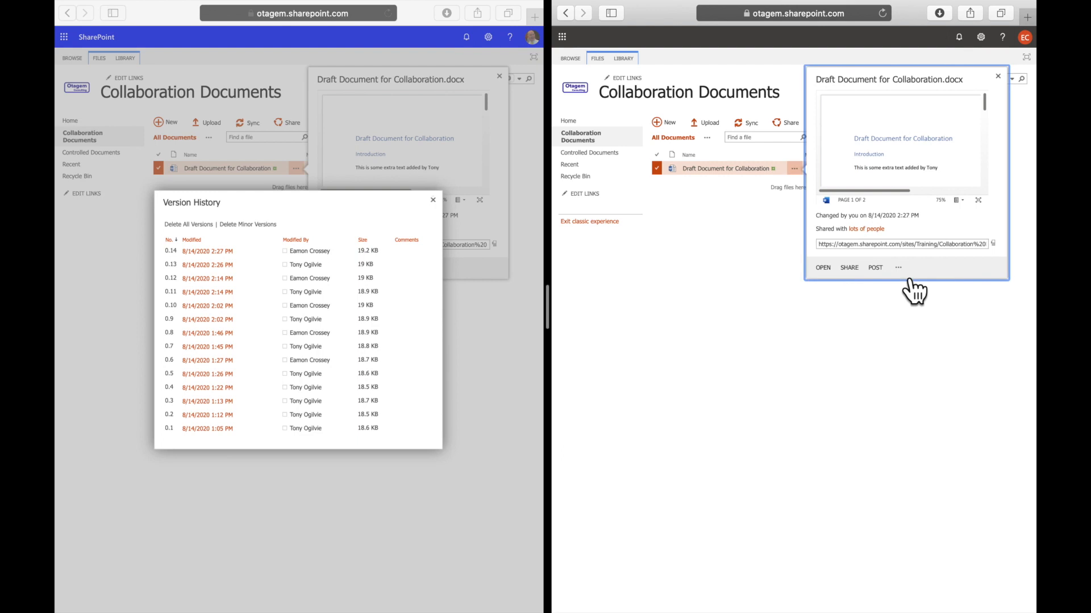
left_click(902, 268)
left_click(948, 394)
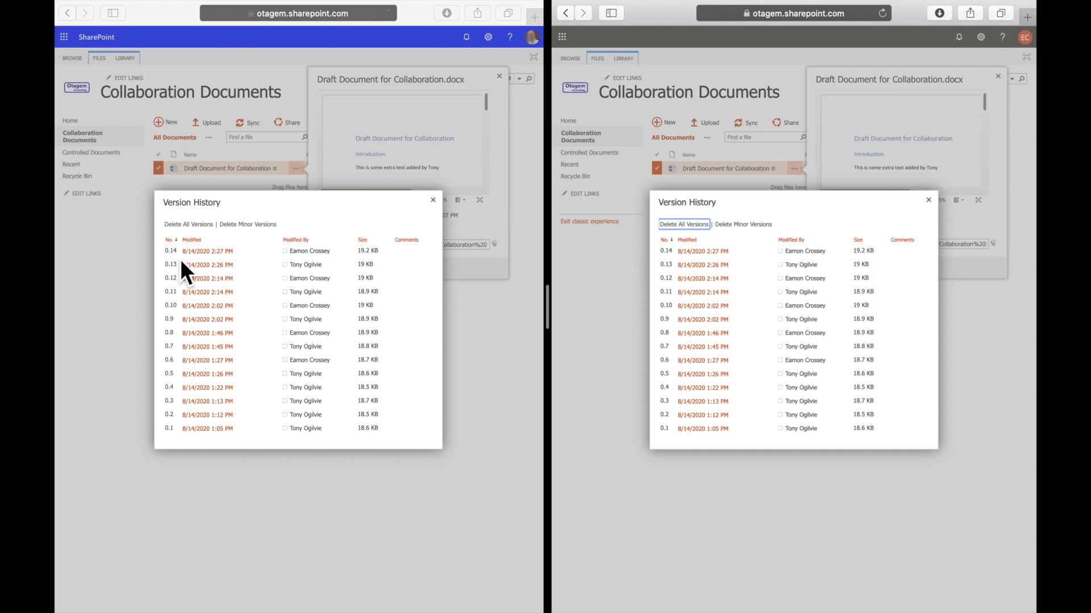
Close the version history and the draft document's details card in both sessions.
left_click(446, 214)
left_click(434, 202)
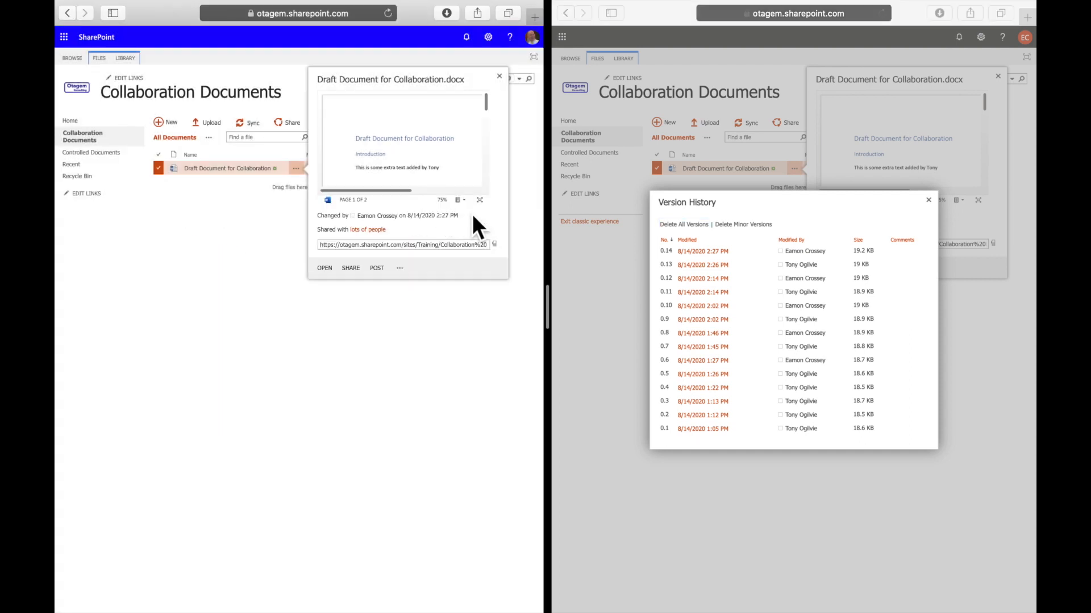
left_click(931, 202)
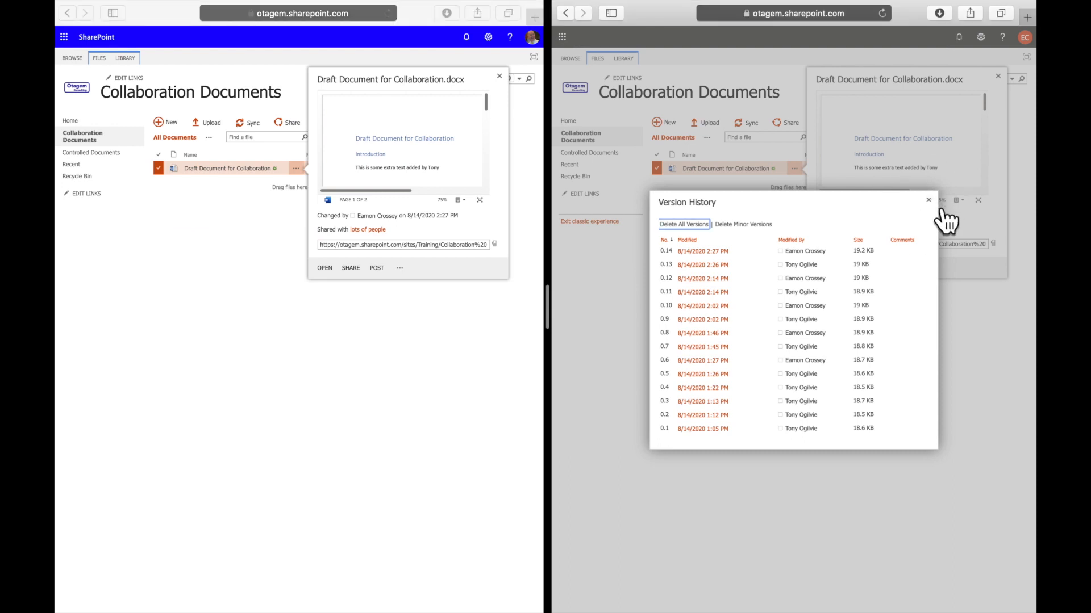
left_click(931, 202)
left_click(998, 76)
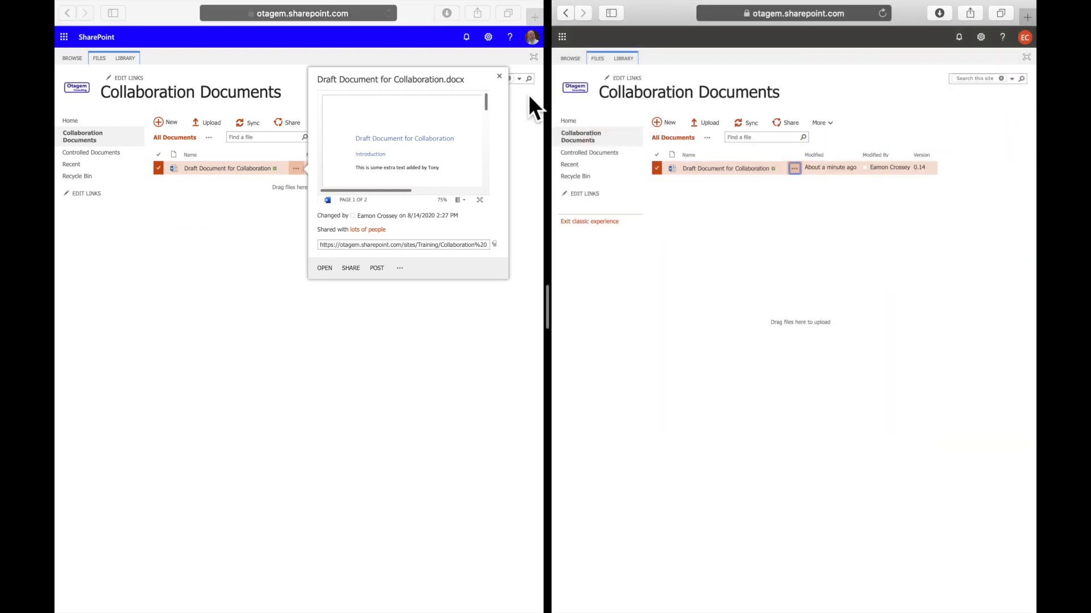
left_click(508, 86)
left_click(519, 97)
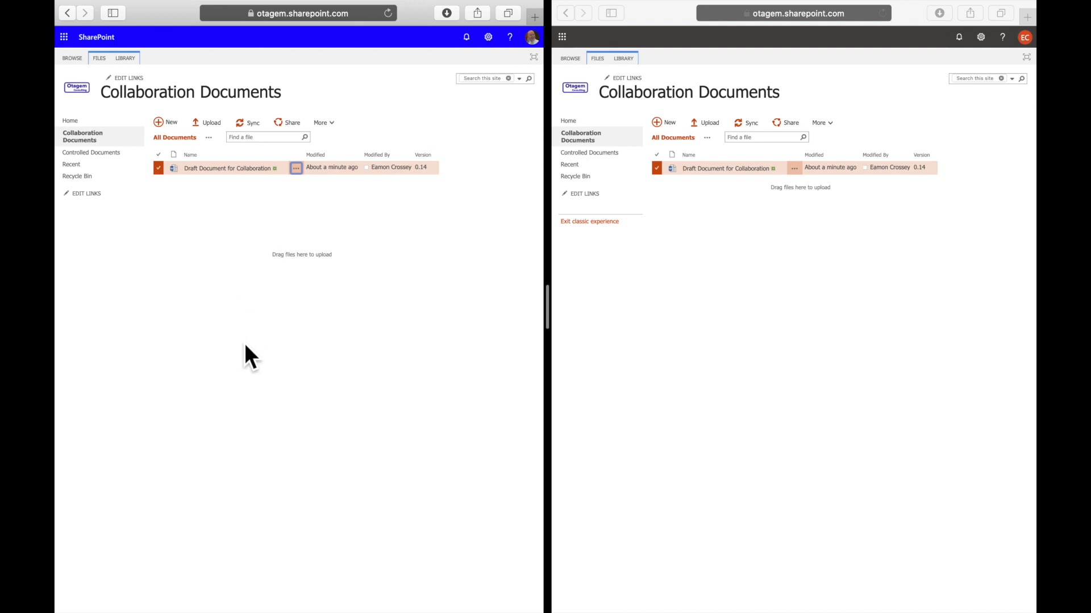
Open the Controlled Documents library in both sessions and upload the FORMAL CONTRACT WITH ACME CORP file from the first session.
left_click(100, 154)
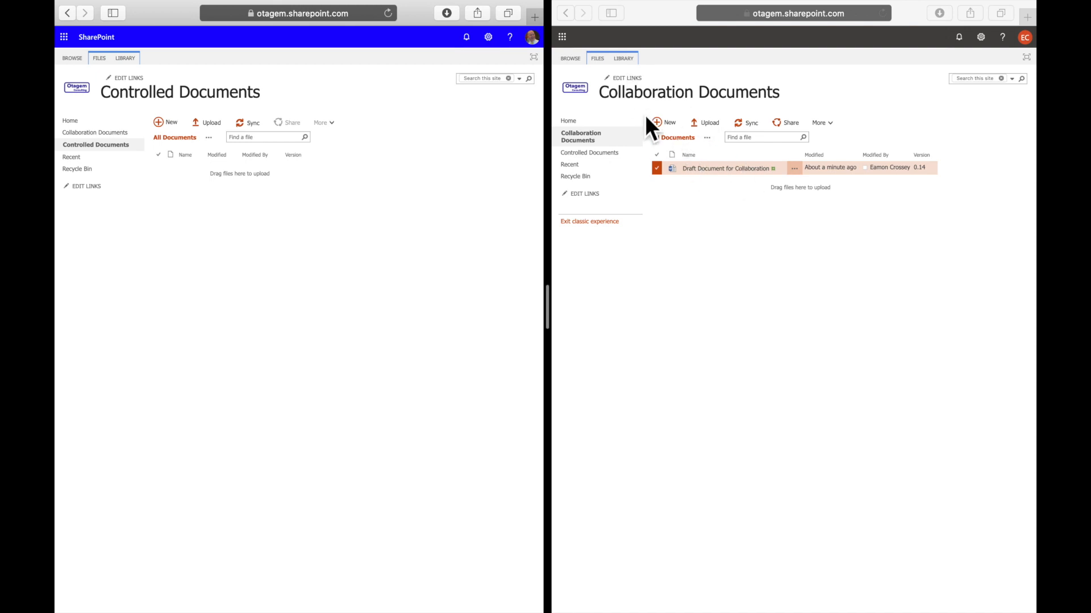
left_click(589, 152)
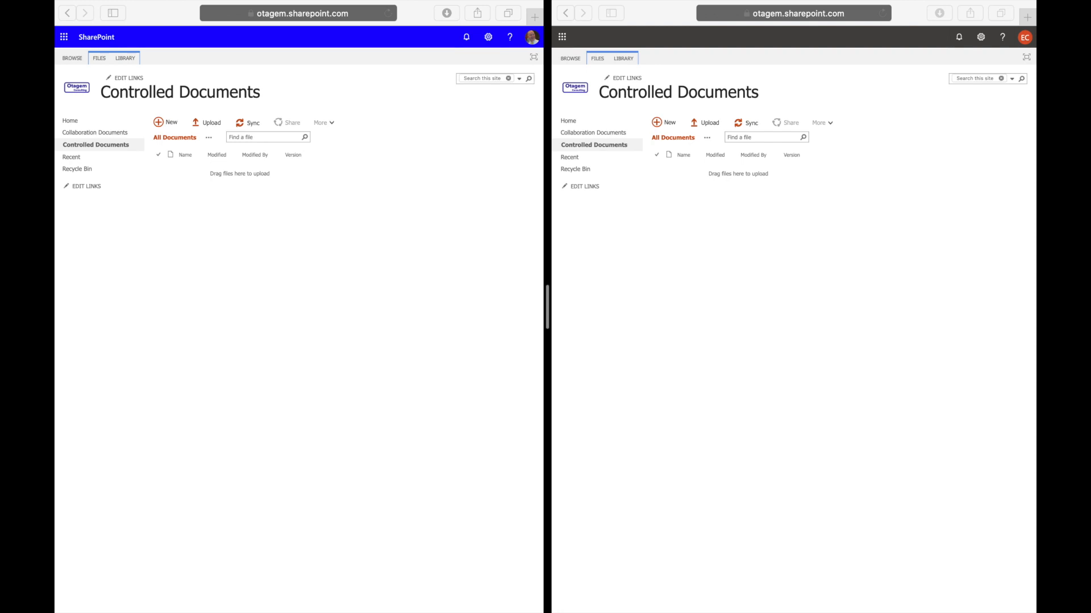
left_click_drag(190, 612, 244, 168)
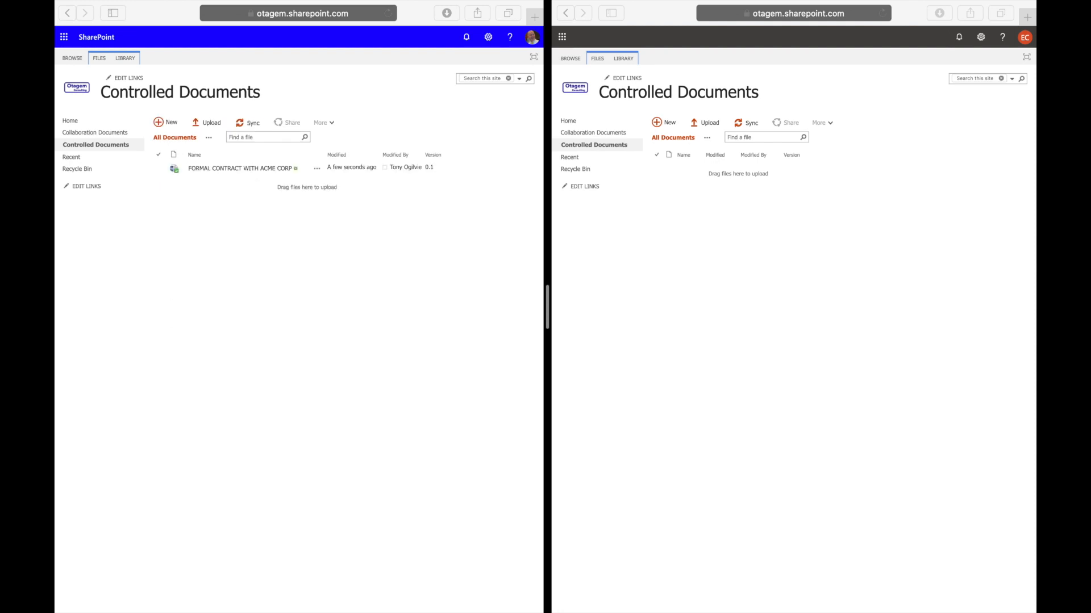
Check in the ACME CORP contract as minor version 0.1 without retaining the check-out, and refresh the library in the second session.
left_click(161, 173)
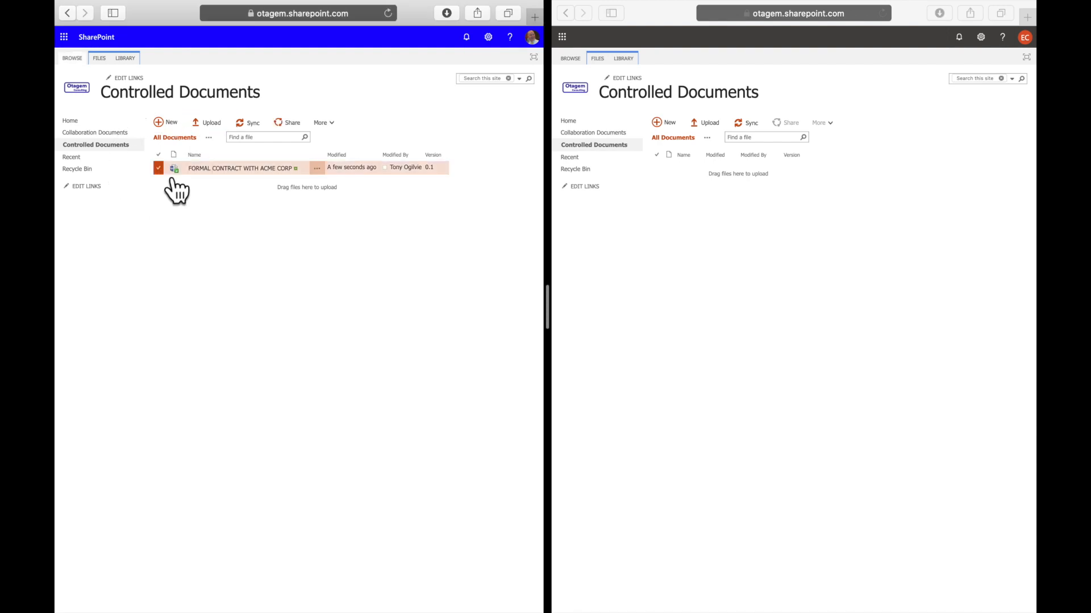
left_click(105, 60)
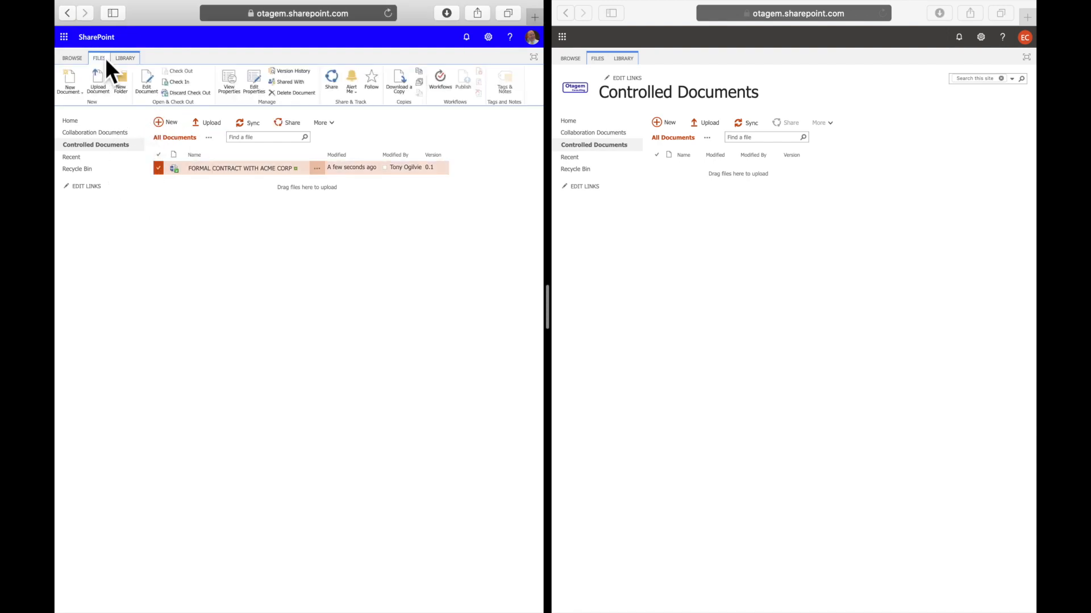
left_click(179, 83)
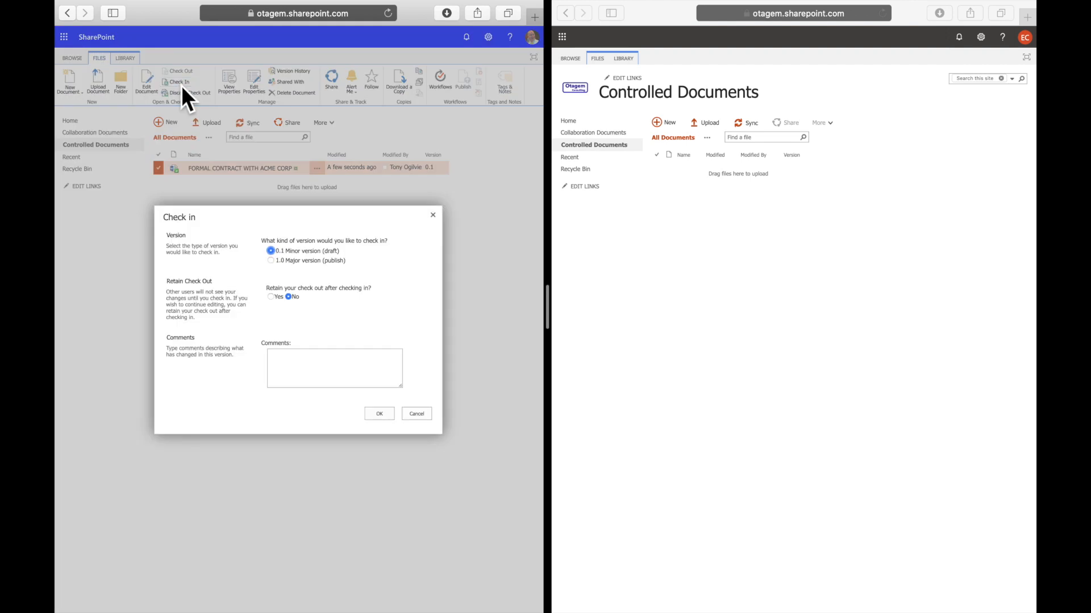
left_click(379, 415)
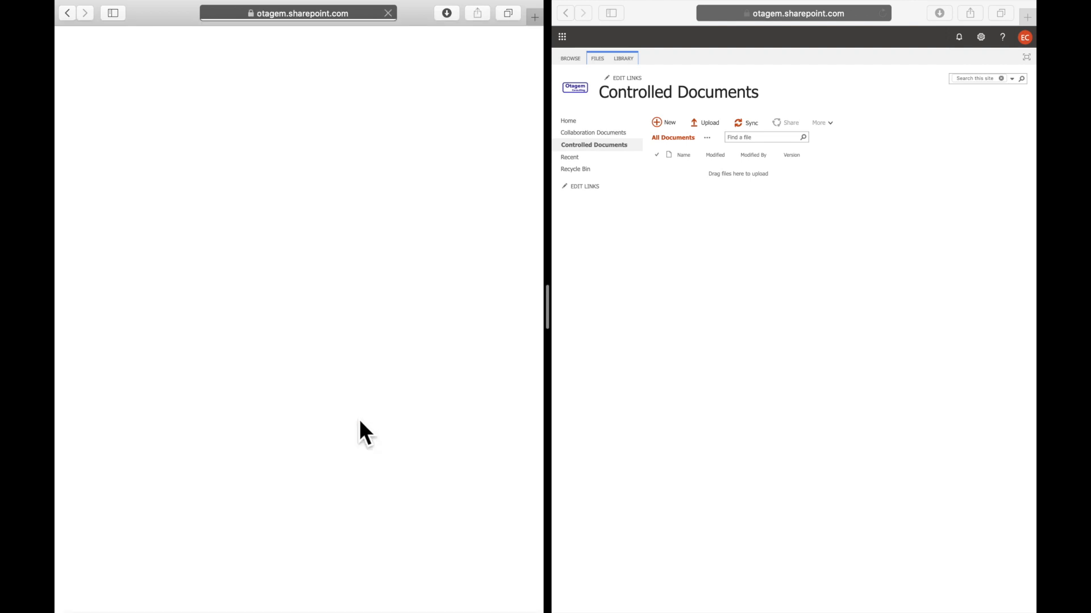
left_click(758, 405)
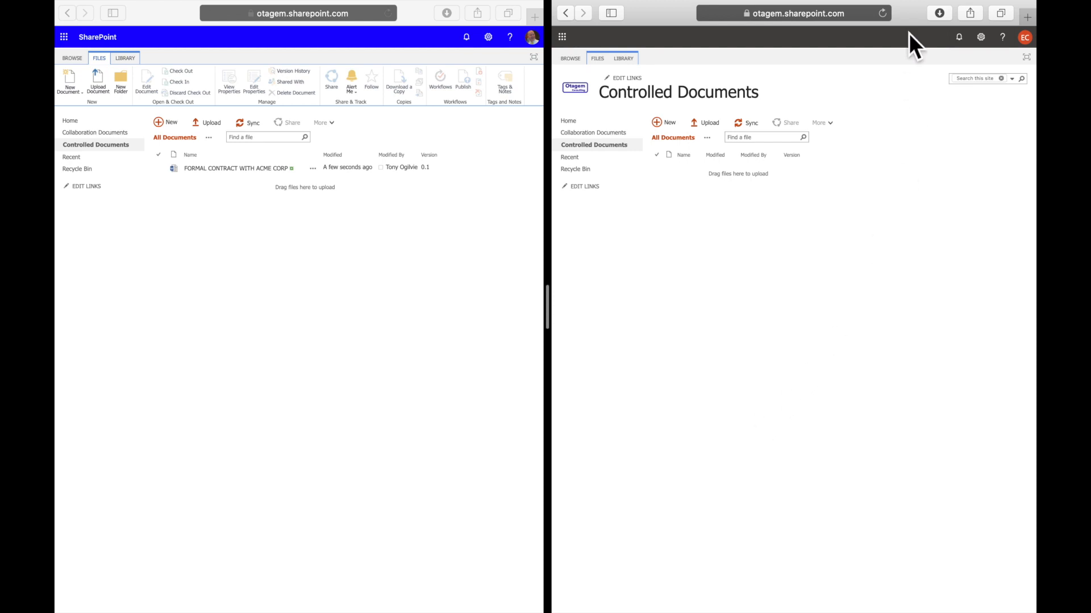
left_click(885, 21)
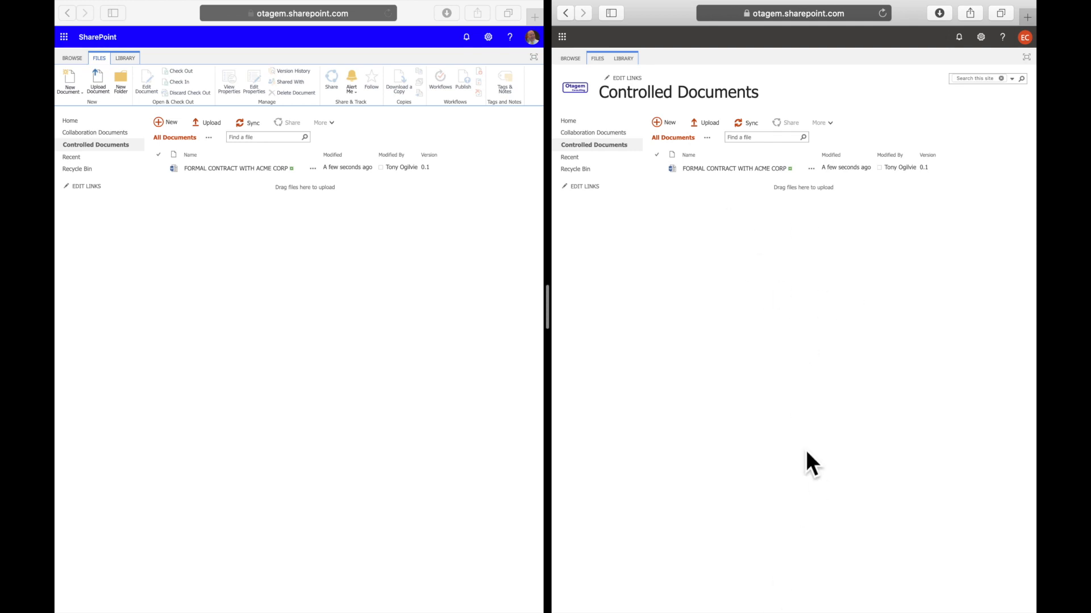
Check out the FORMAL CONTRACT WITH ACME CORP file in the first session.
left_click(434, 391)
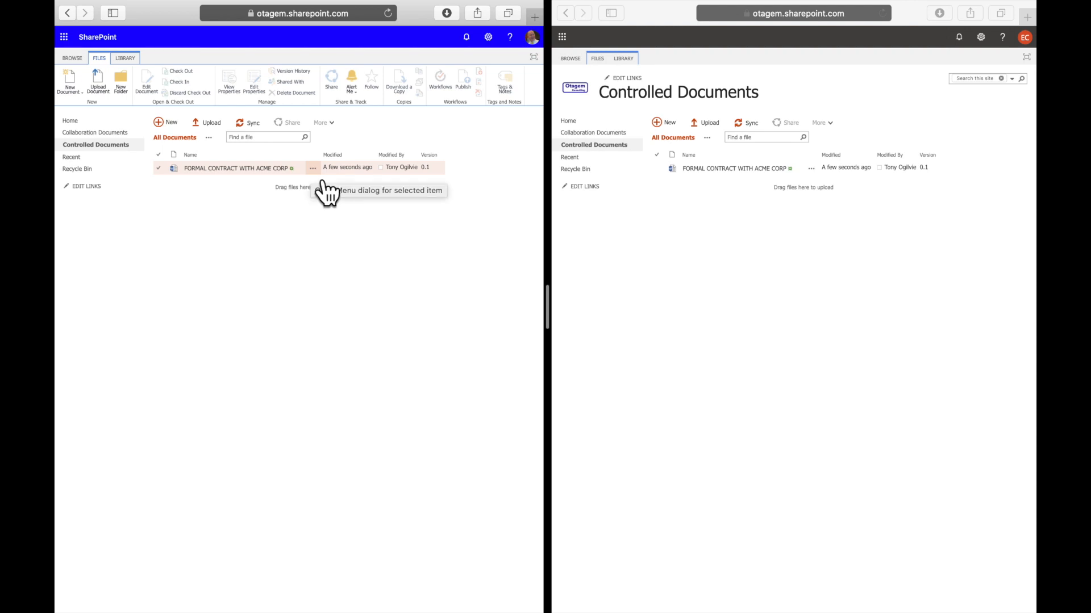
left_click(159, 169)
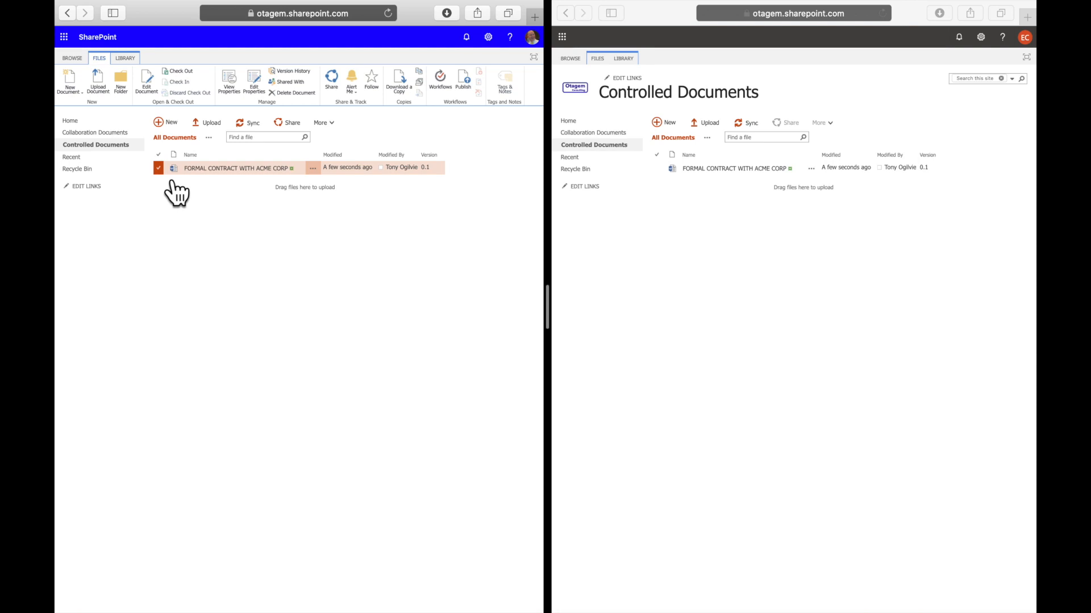
left_click(184, 74)
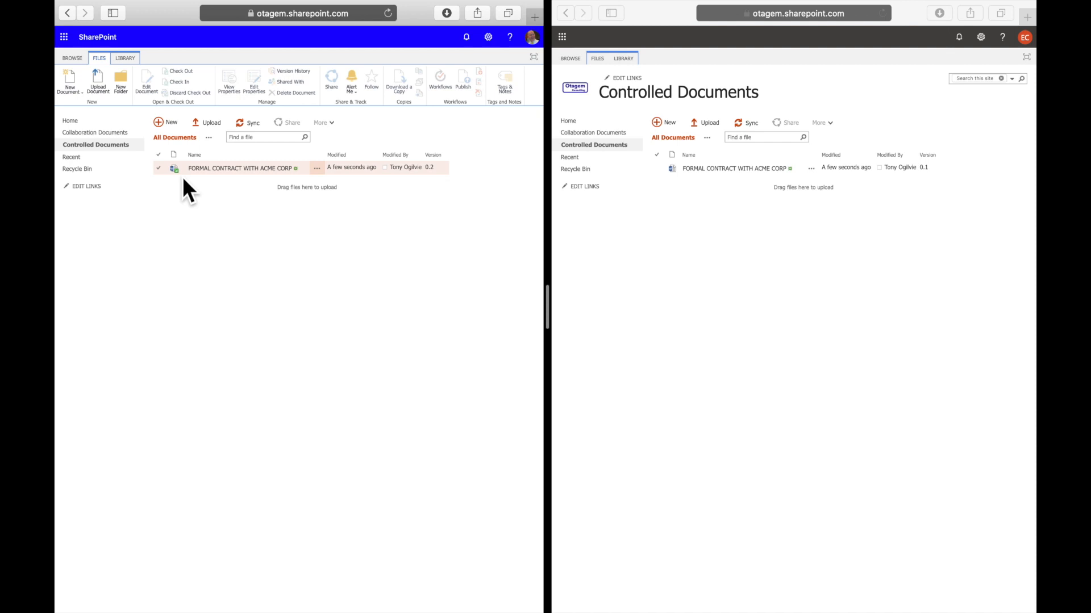
Open the contract in the first session and add the line "Some updates to the document" below the placeholder sentence in the Introduction.
left_click(231, 179)
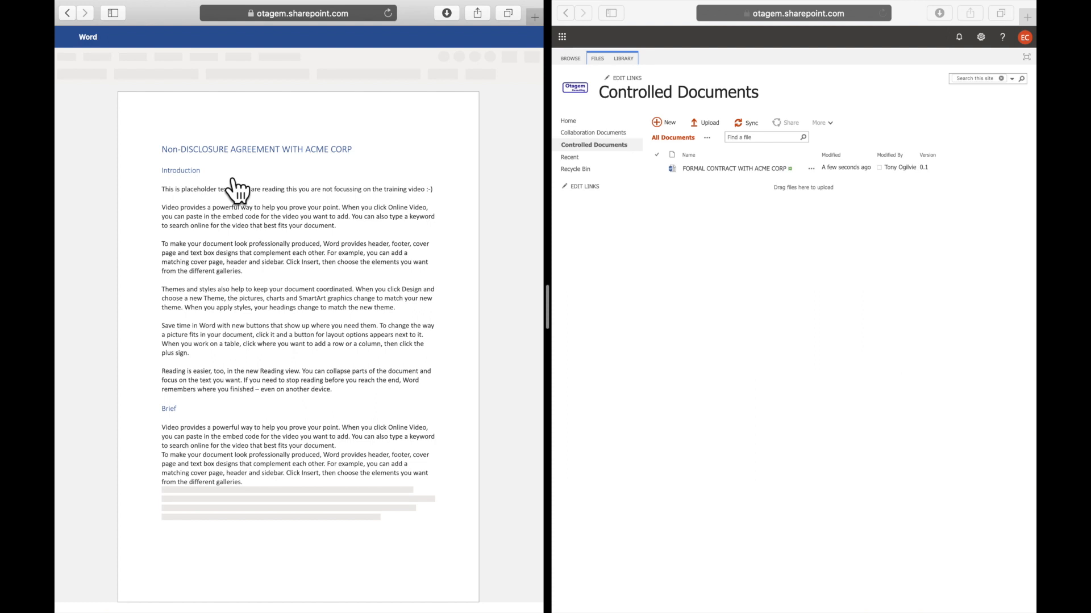
left_click(177, 202)
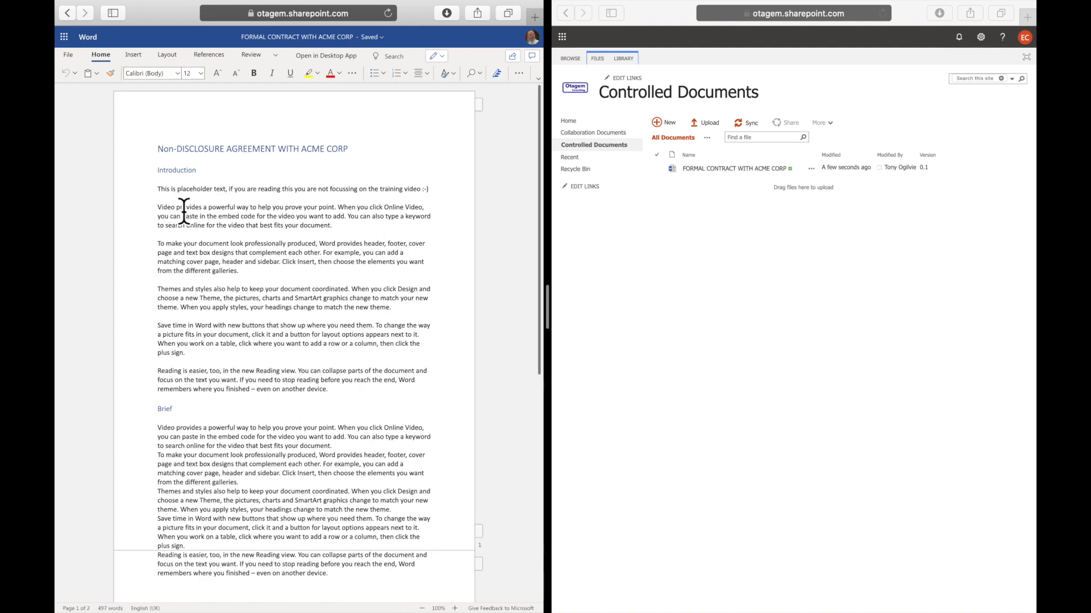
key("Return")
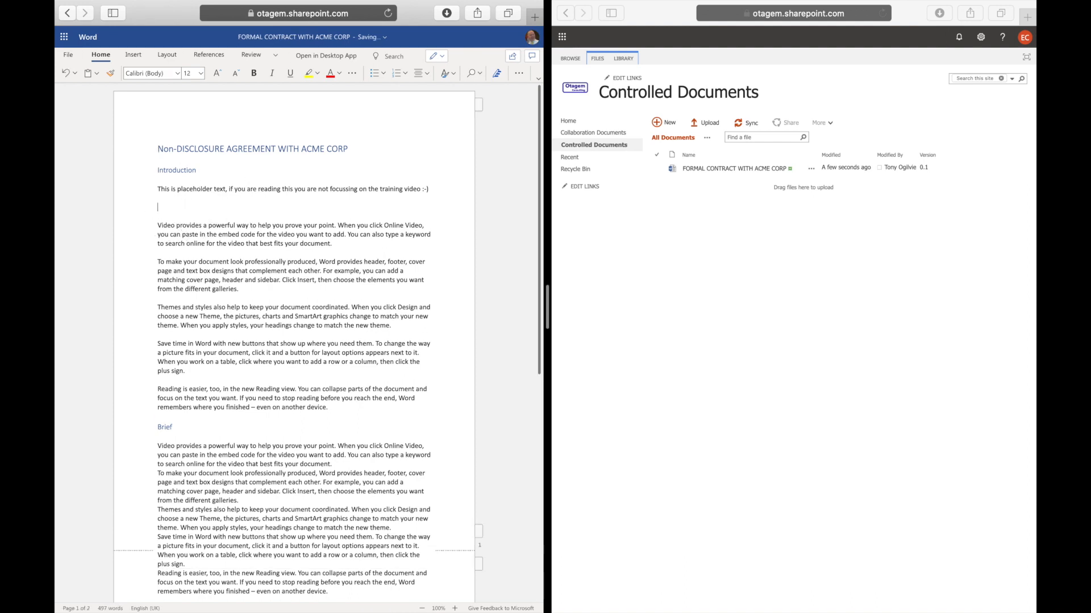
type("Some updates to the document")
Refresh the Controlled Documents library in the second session and examine the contract's check-out status.
left_click(725, 384)
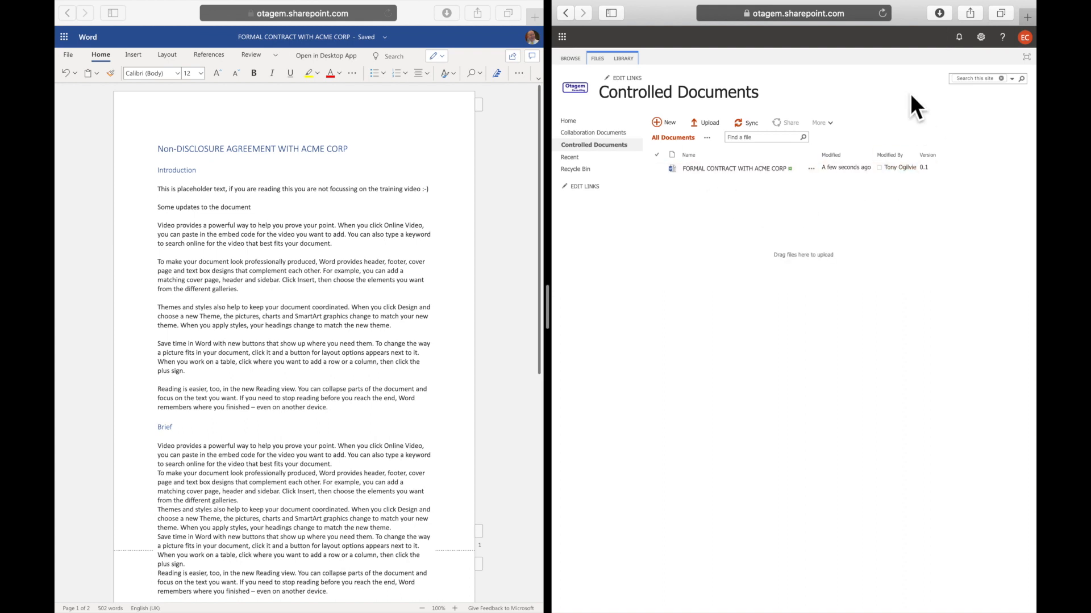
left_click(888, 15)
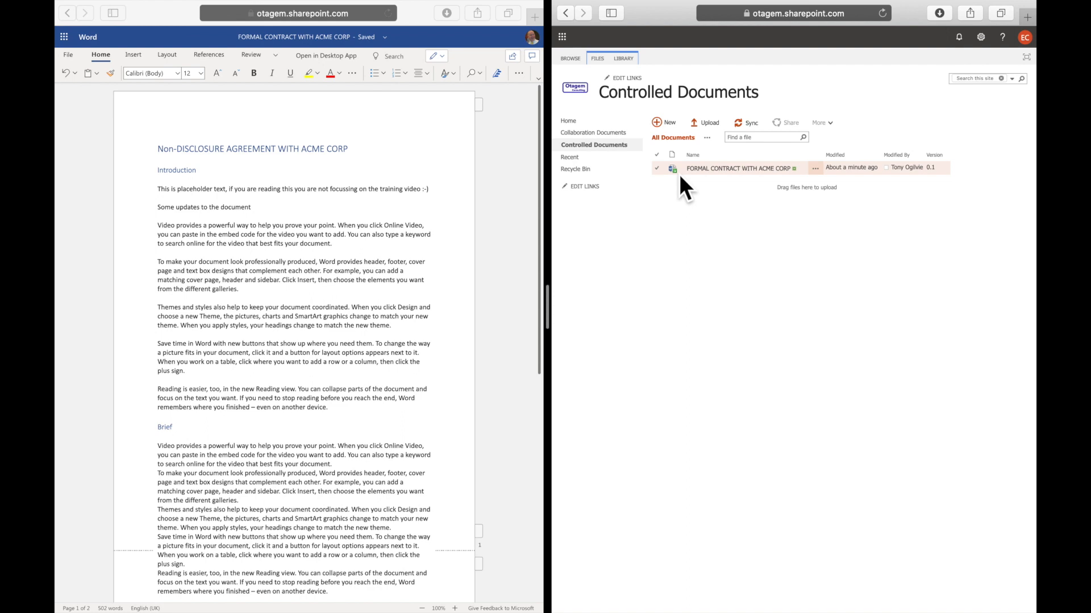
Open the checked-out contract in the second session and try to edit it in the browser.
mouse_move(679, 174)
left_click(748, 178)
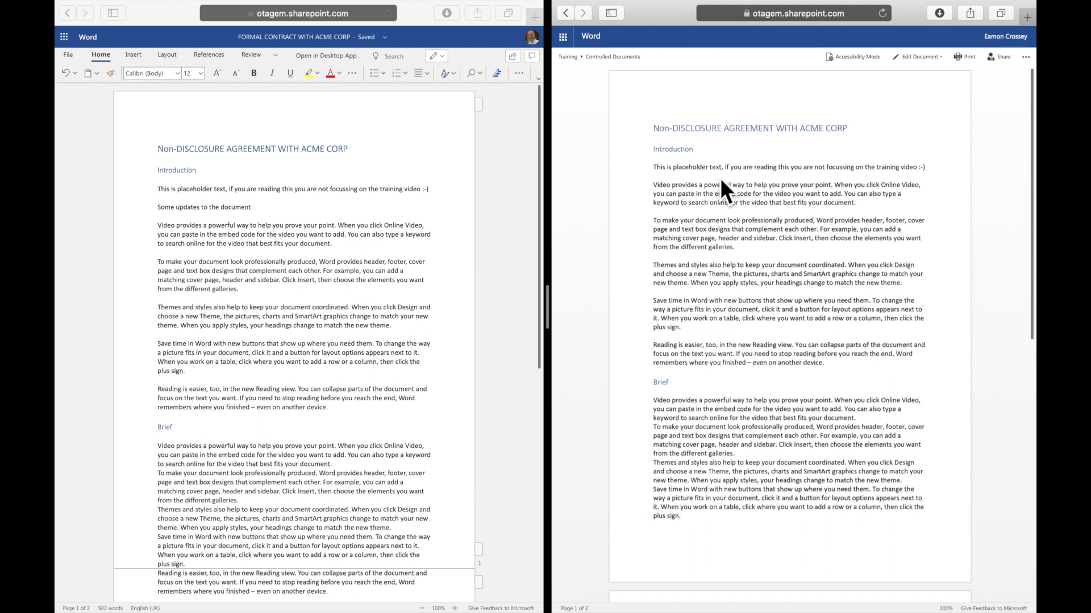
left_click(790, 234)
left_click(940, 58)
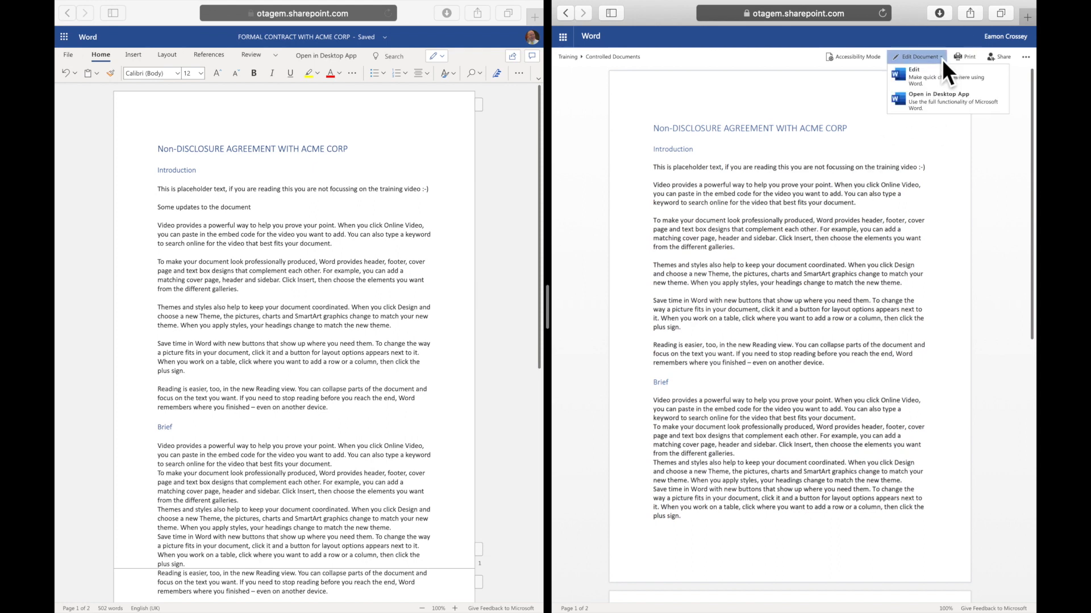
left_click(929, 81)
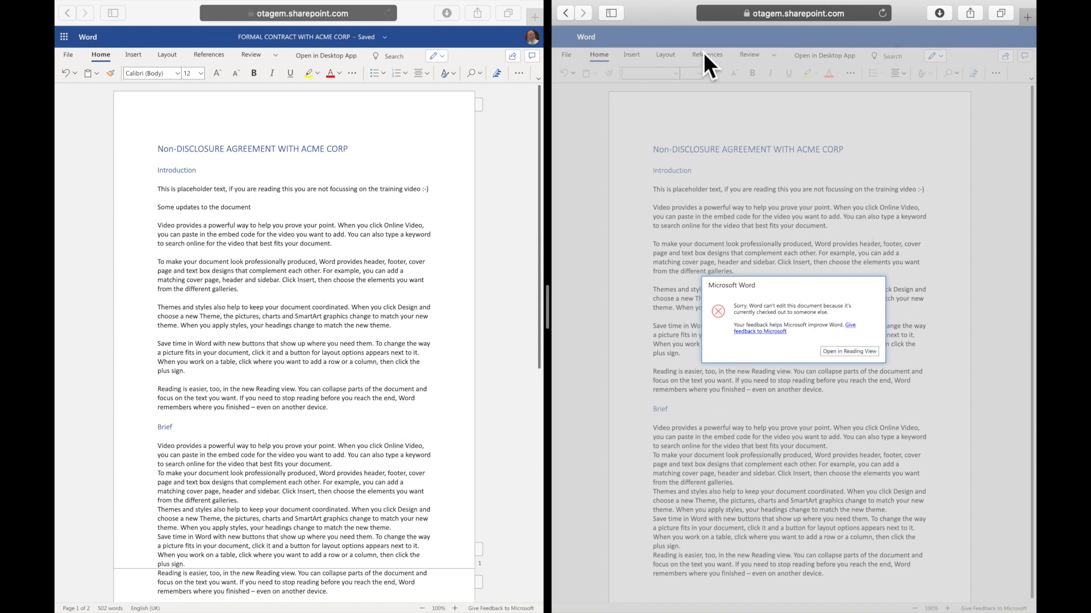
Leave the contract in the first session and return to its Controlled Documents library location.
left_click(301, 187)
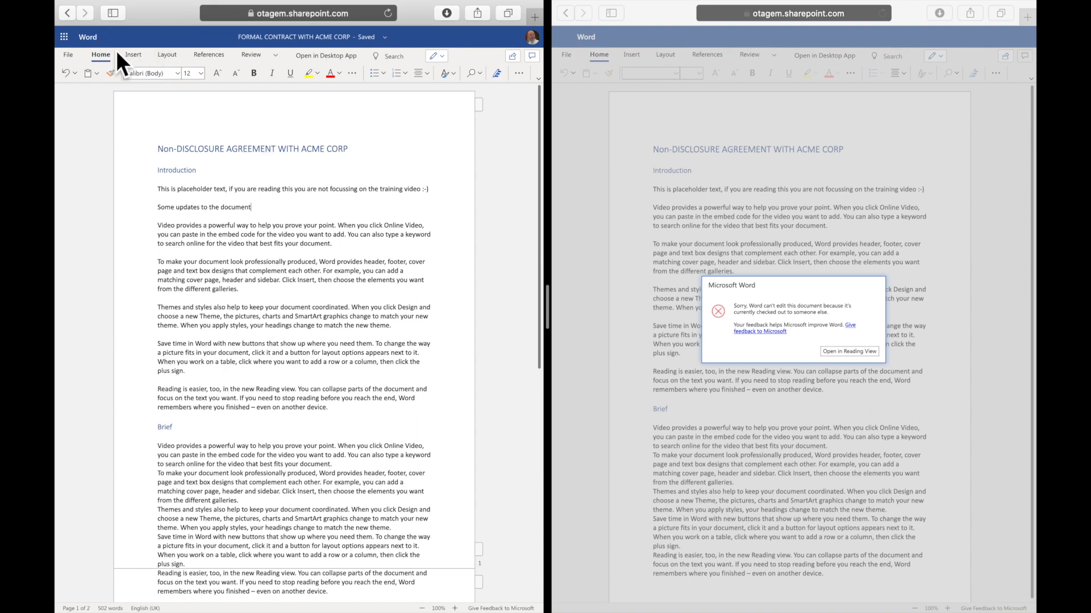
left_click(382, 46)
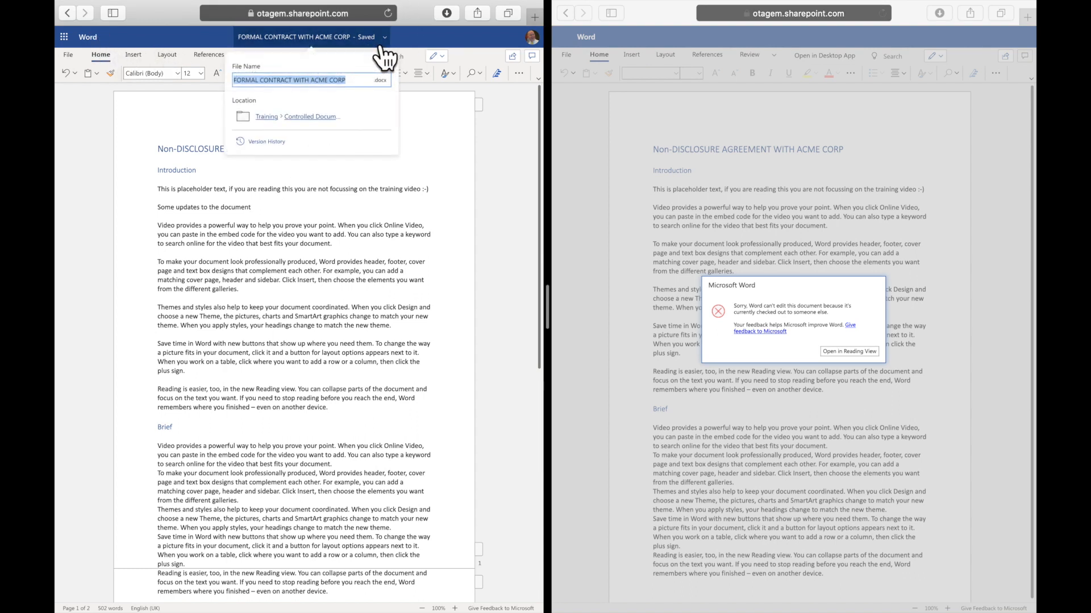
left_click(325, 119)
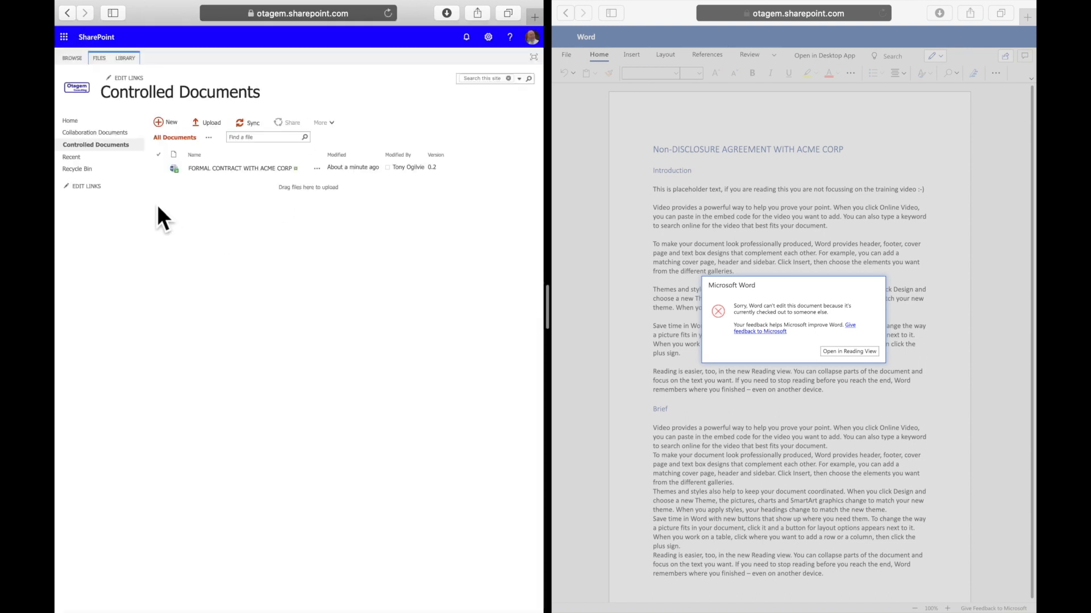
Check in the contract as major version 1.0 (publish) with the comment "Major Version Ready for Release".
left_click(171, 171)
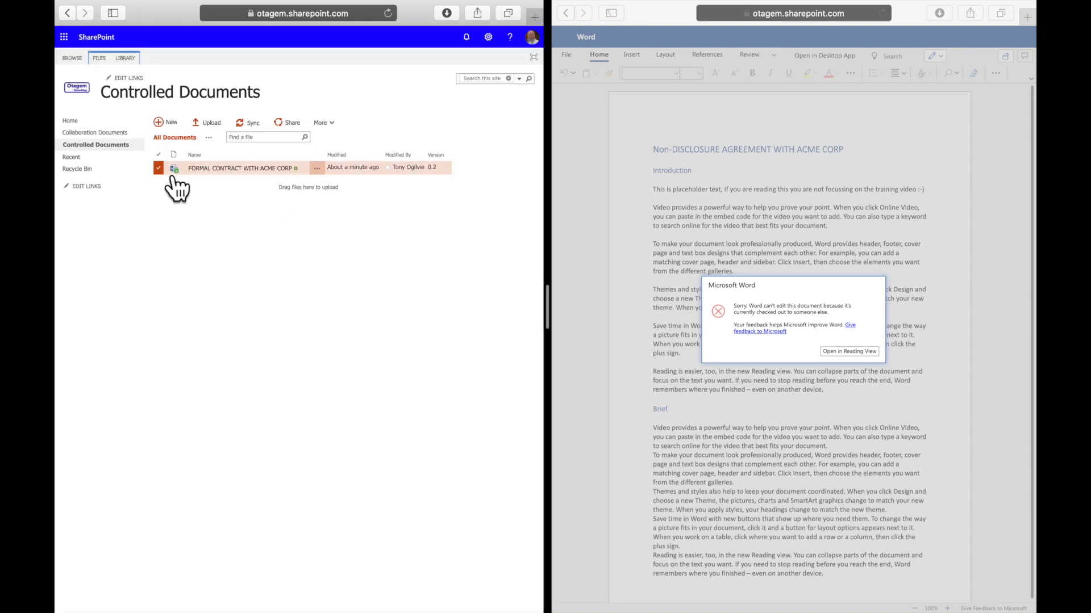
left_click(100, 60)
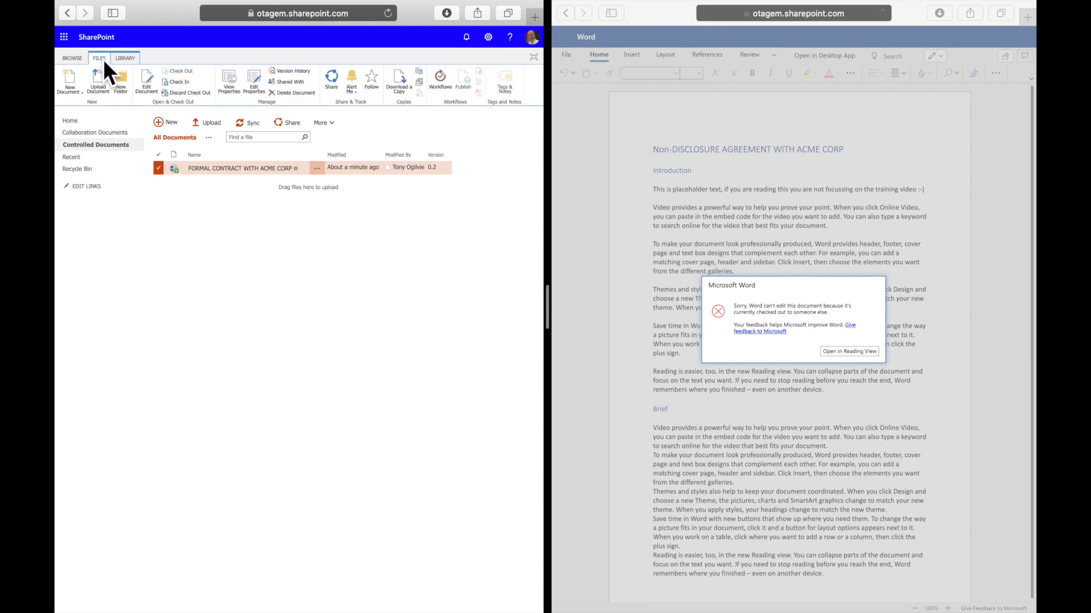
left_click(175, 86)
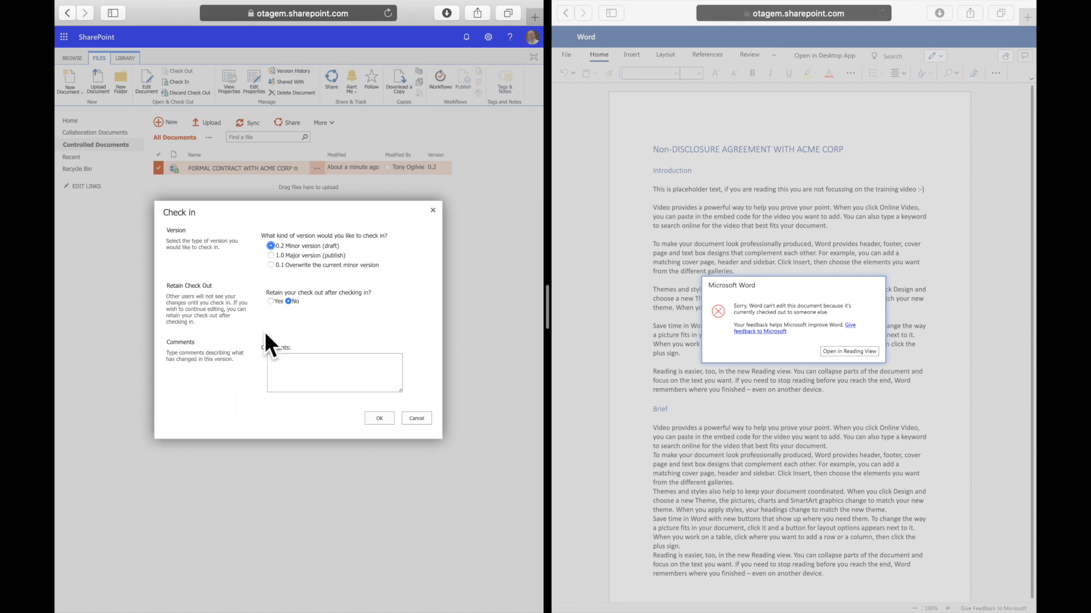
left_click(271, 257)
left_click(274, 256)
left_click(296, 374)
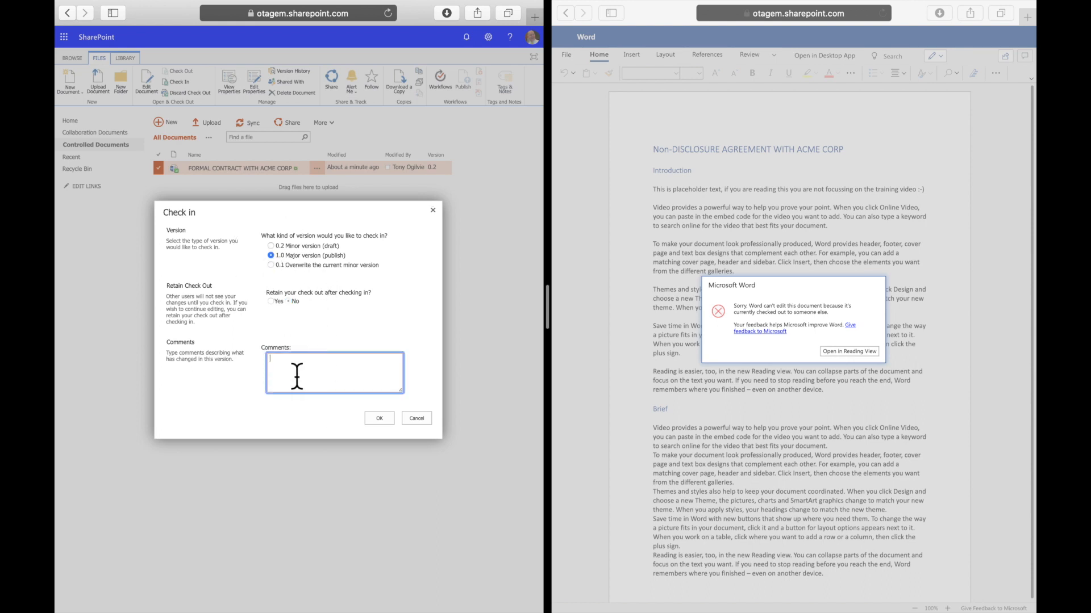
type("Major Version Ready for Release")
left_click(376, 414)
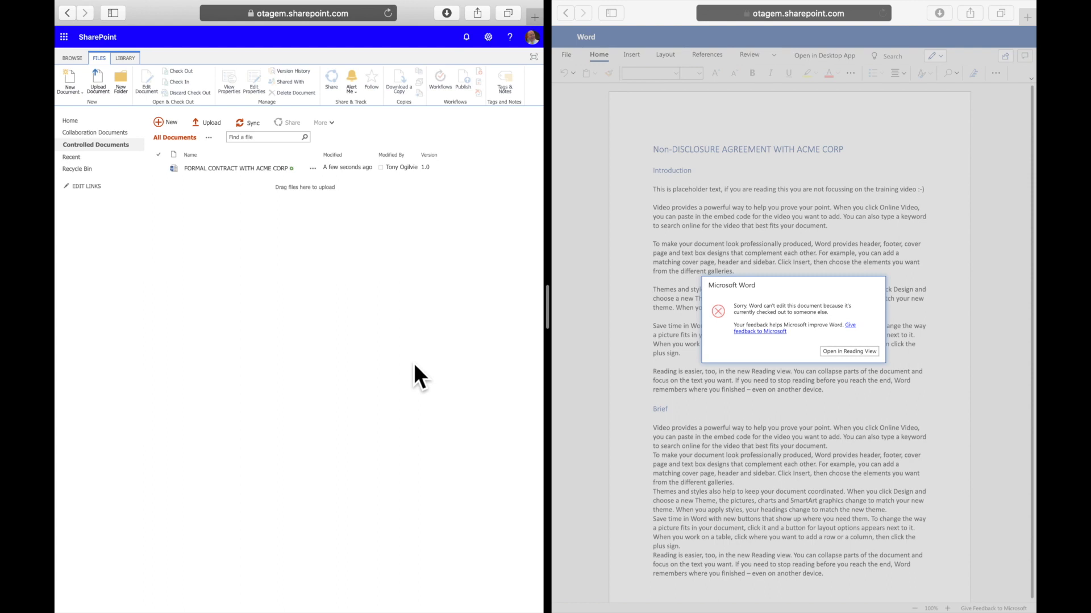
Display the version history of the contract in the first session.
left_click(313, 168)
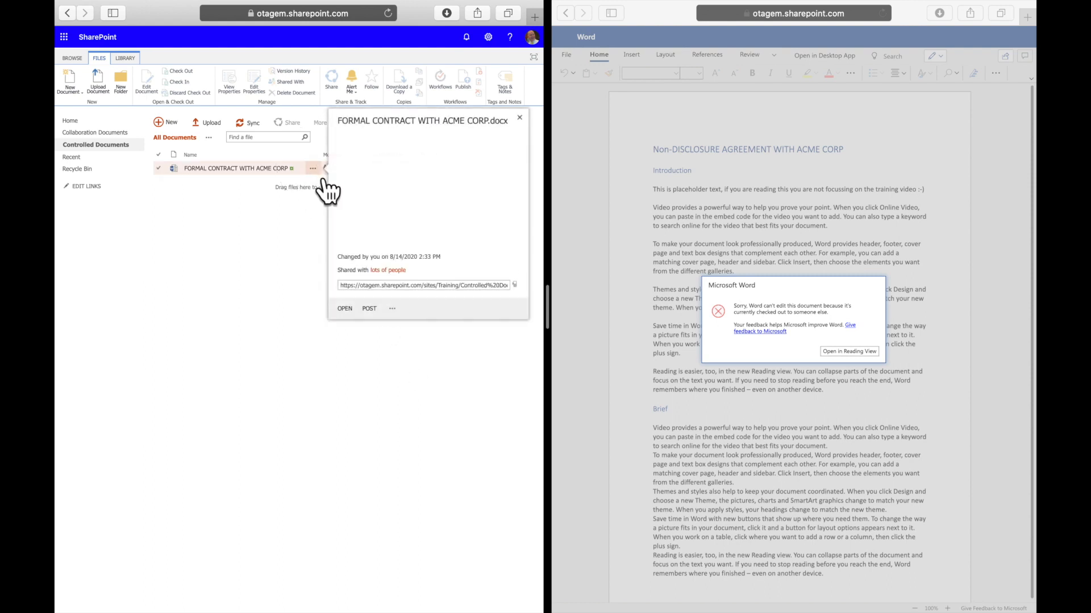
left_click(392, 309)
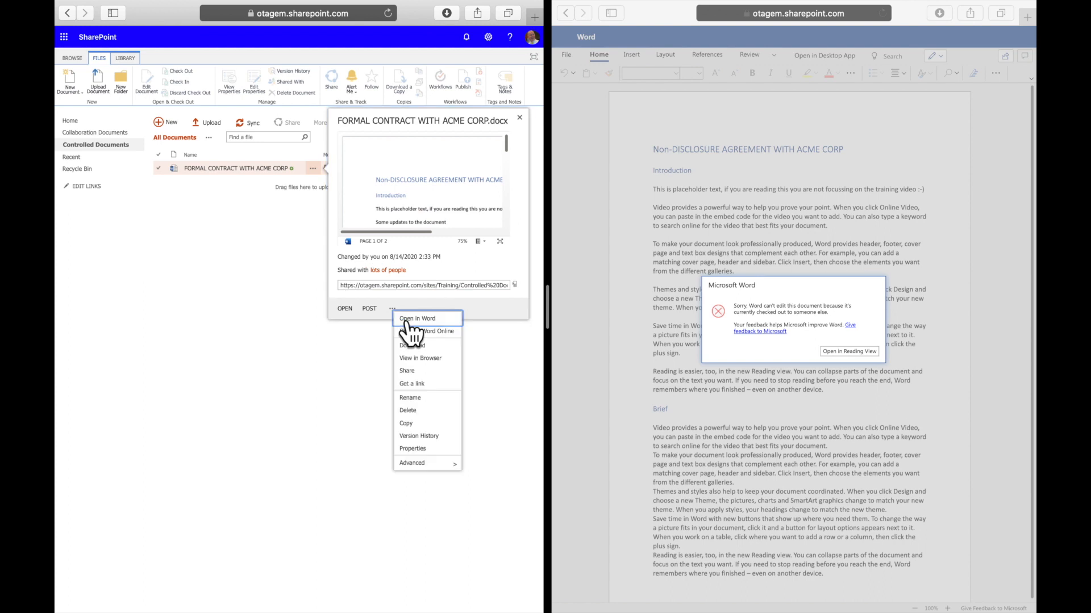
left_click(427, 434)
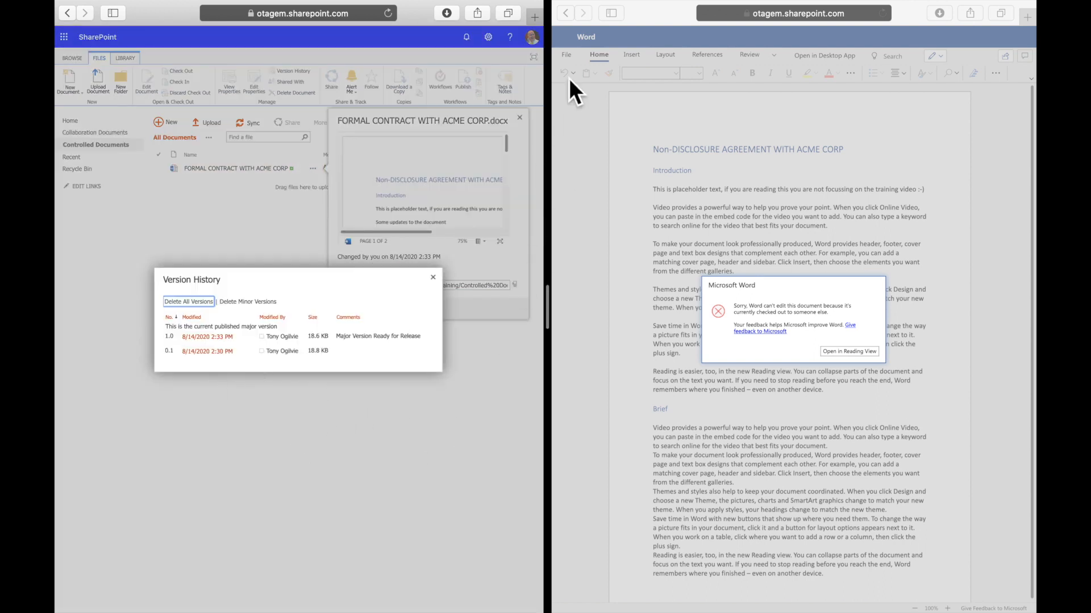
Return the second session to the Controlled Documents library, refresh it and display the contract's version history there.
left_click(565, 12)
left_click(799, 369)
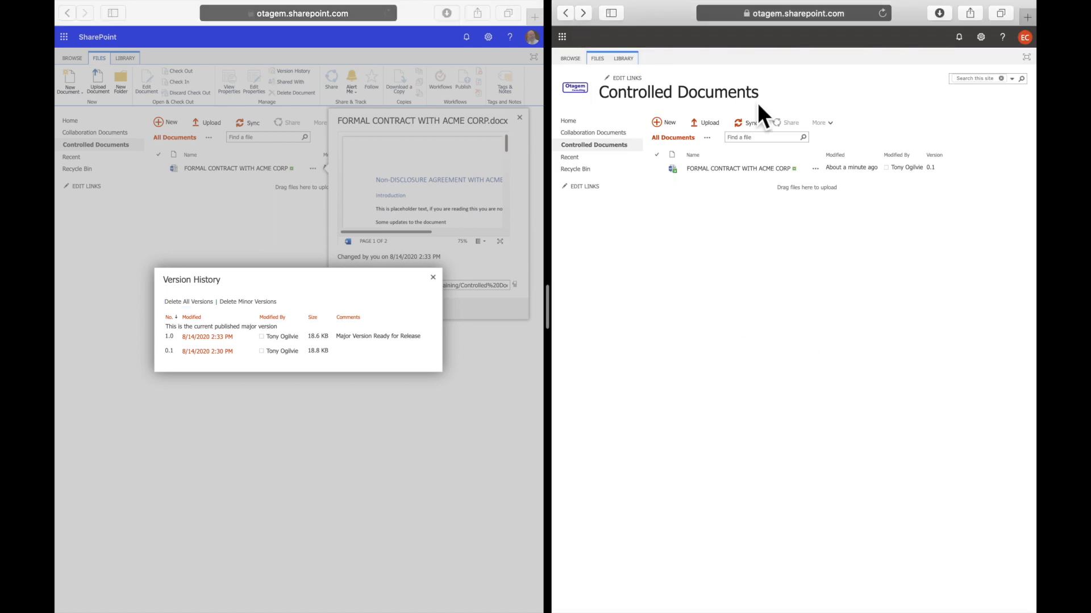
left_click(887, 14)
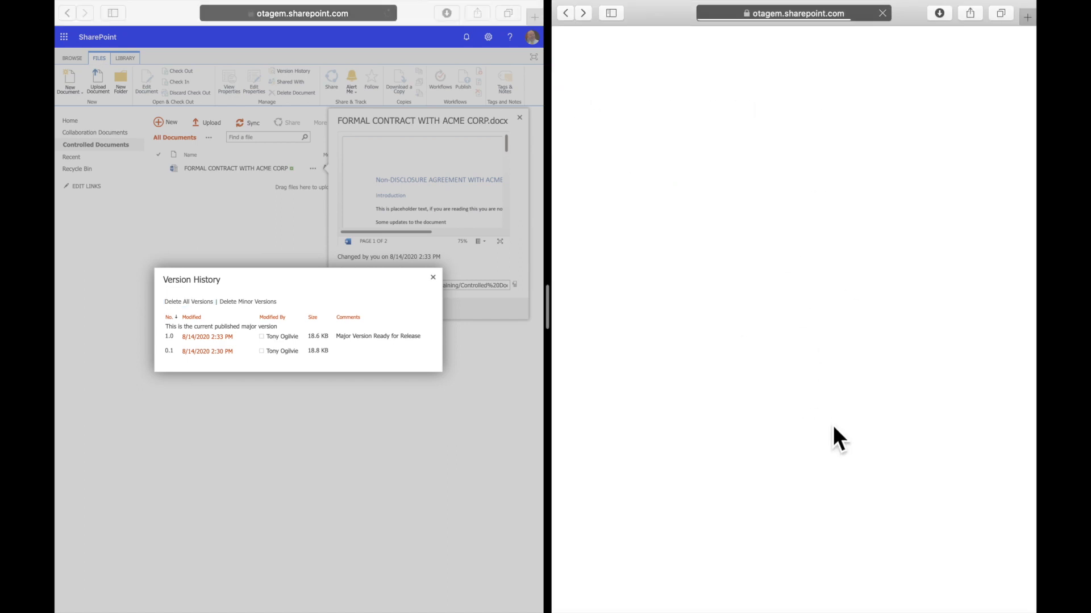
left_click(812, 169)
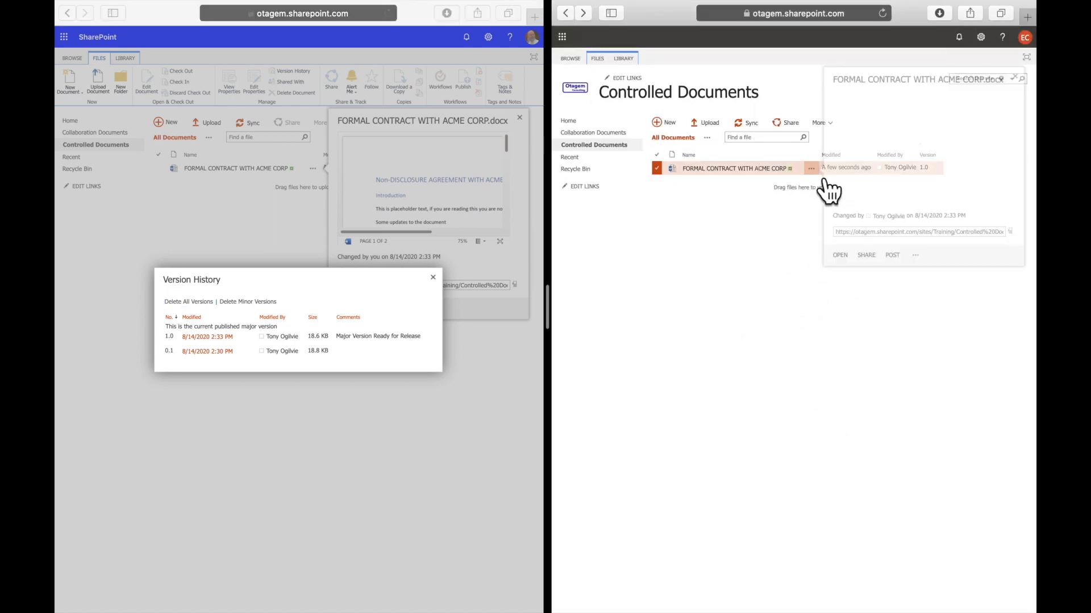
left_click(915, 269)
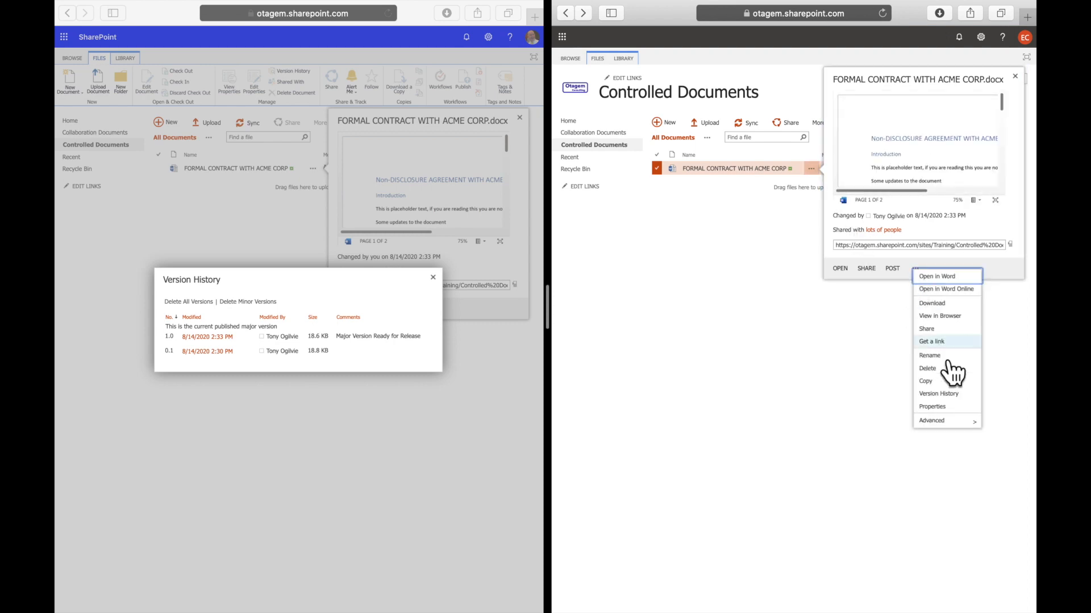
left_click(944, 414)
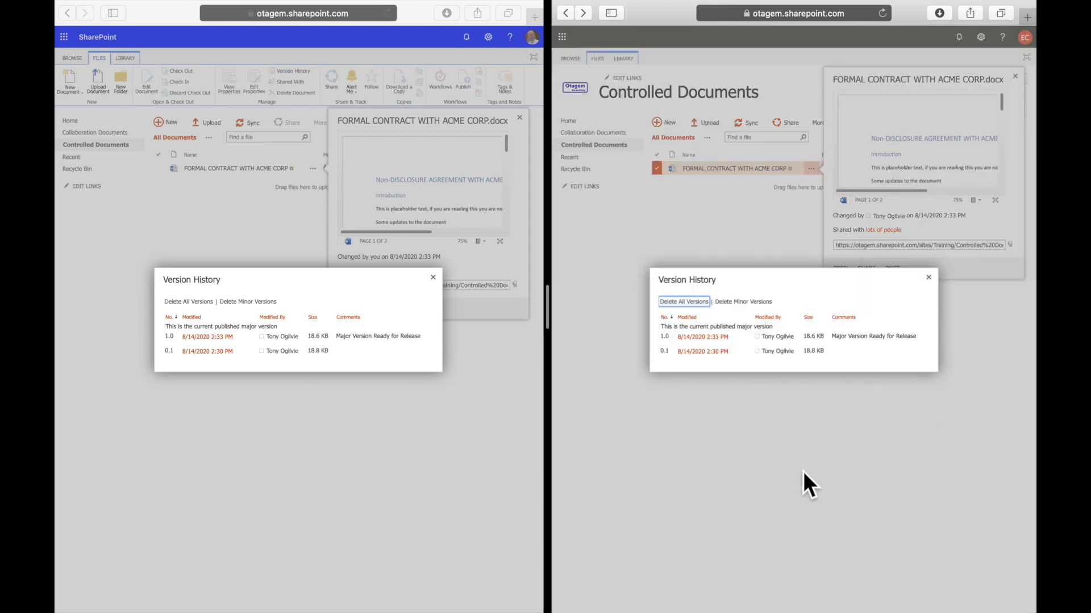